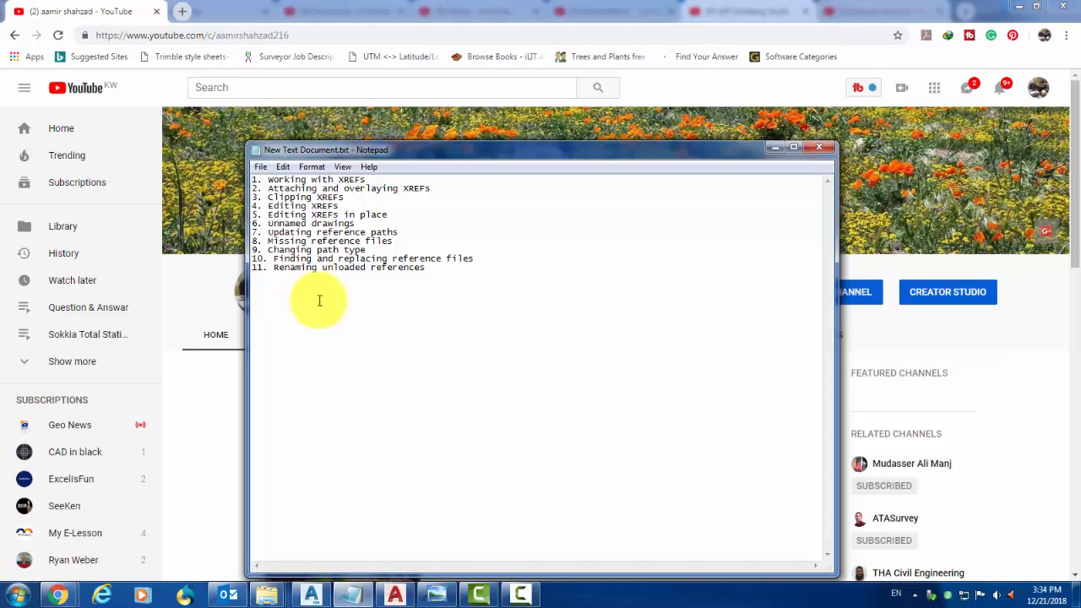
Look at the XREF.JPG comments in Windows Photo Viewer and browse the recent documents on the Civil 3D start page
{"action": "left_click", "coordinate": [435, 595]}
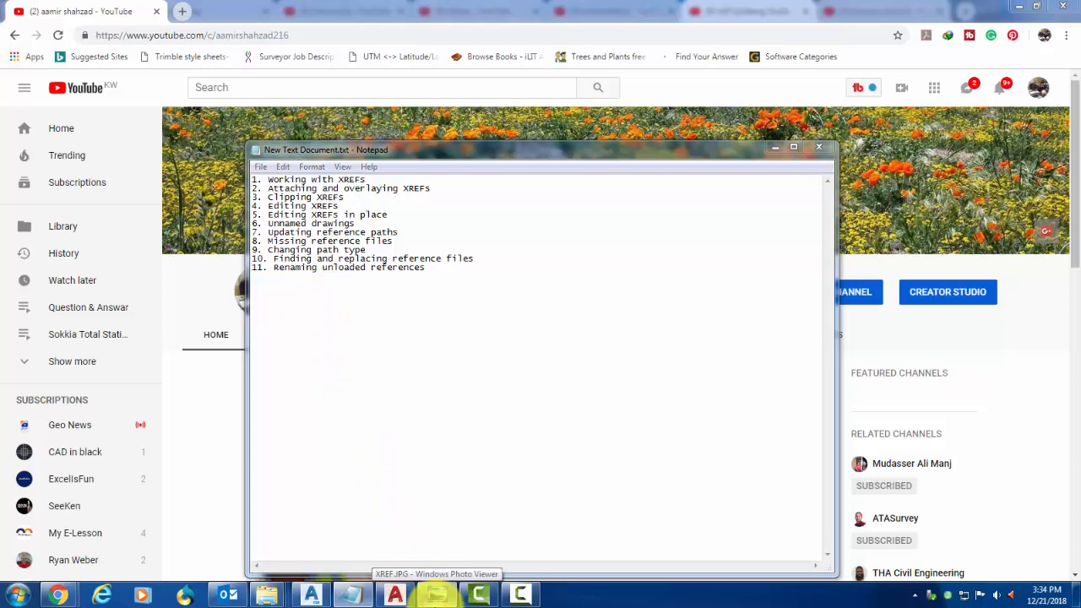
{"action": "left_click", "coordinate": [434, 595]}
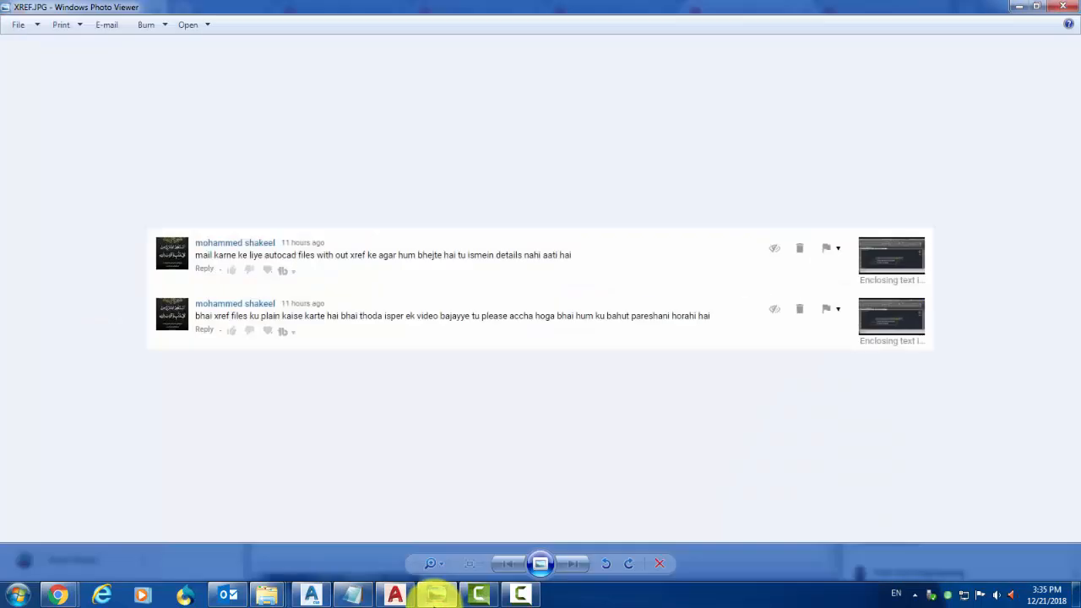
{"action": "left_click", "coordinate": [312, 591]}
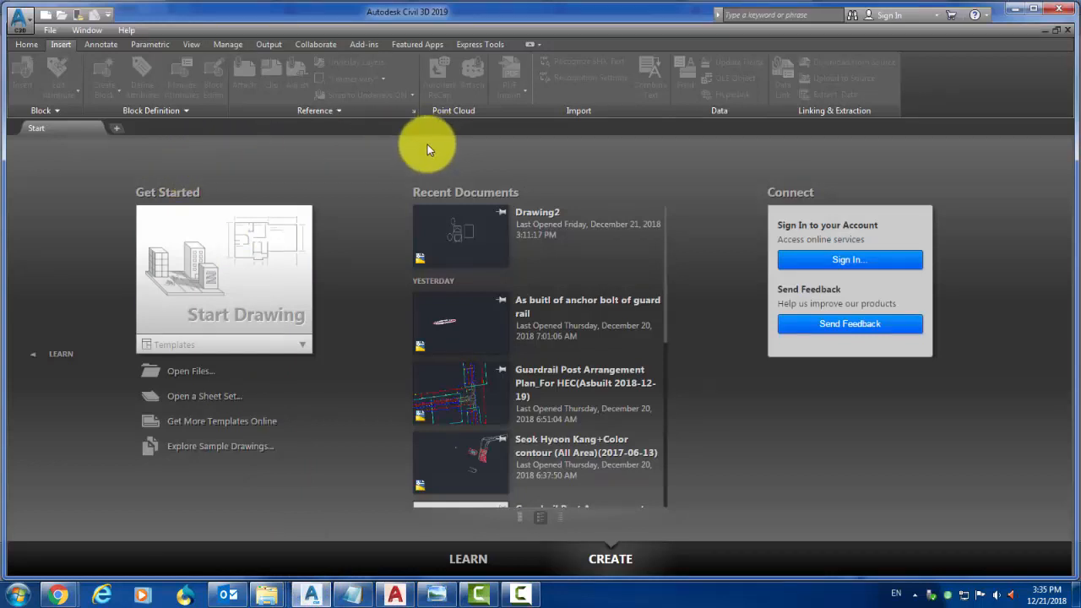
{"action": "scroll", "coordinate": [517, 367], "scroll_direction": "down", "scroll_amount": 3}
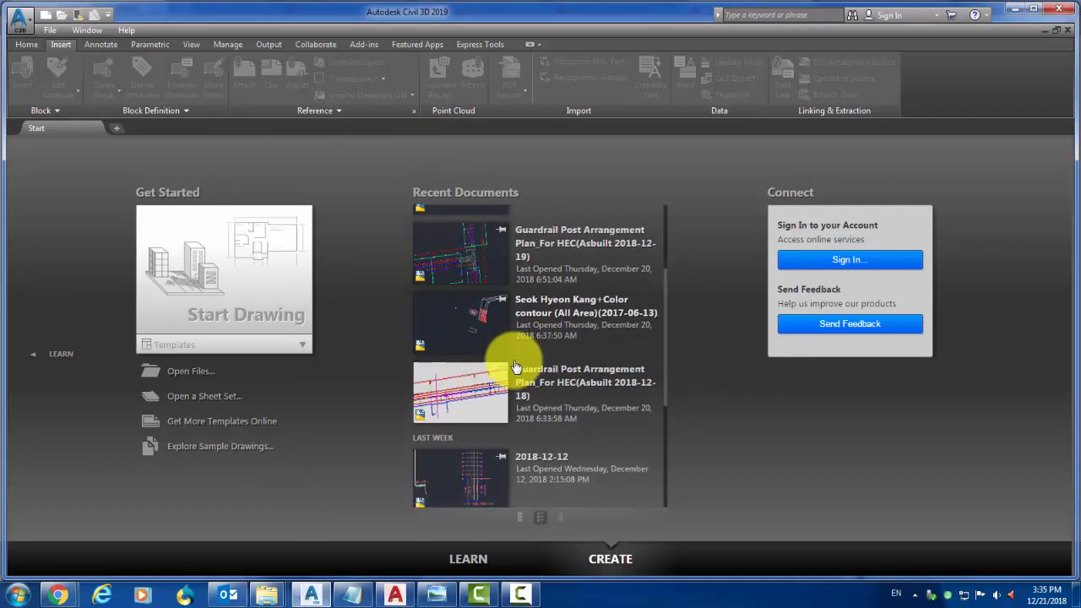
{"action": "scroll", "coordinate": [507, 363], "scroll_direction": "up", "scroll_amount": 3}
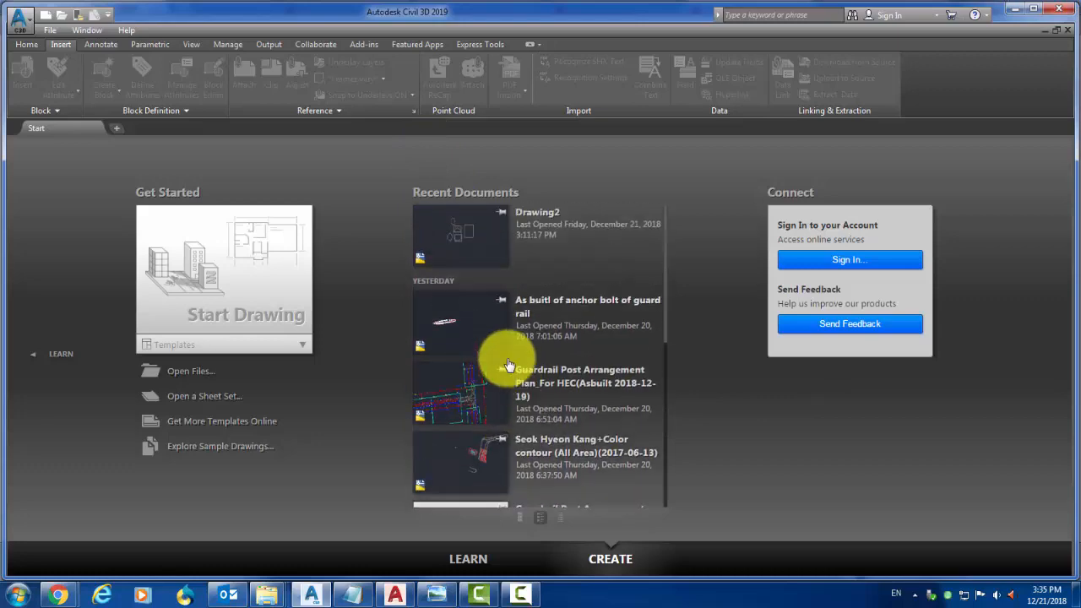
{"action": "left_click", "coordinate": [1014, 9]}
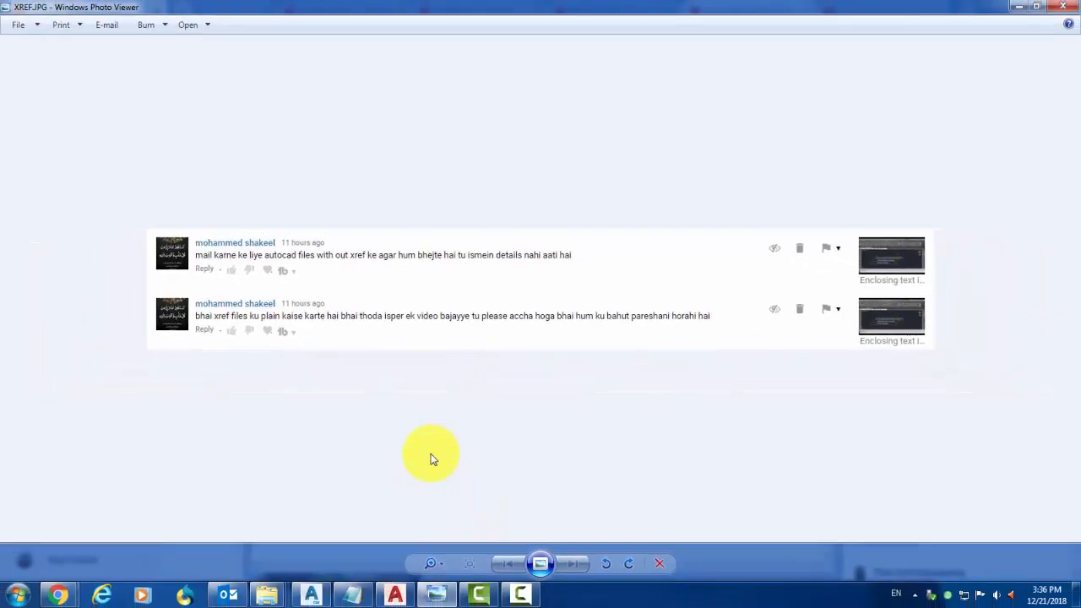
Switch to the 13_XREFs drawing in AutoCAD 2017, widen the command line window and check the dashed property boundary reference
{"action": "left_click", "coordinate": [393, 594]}
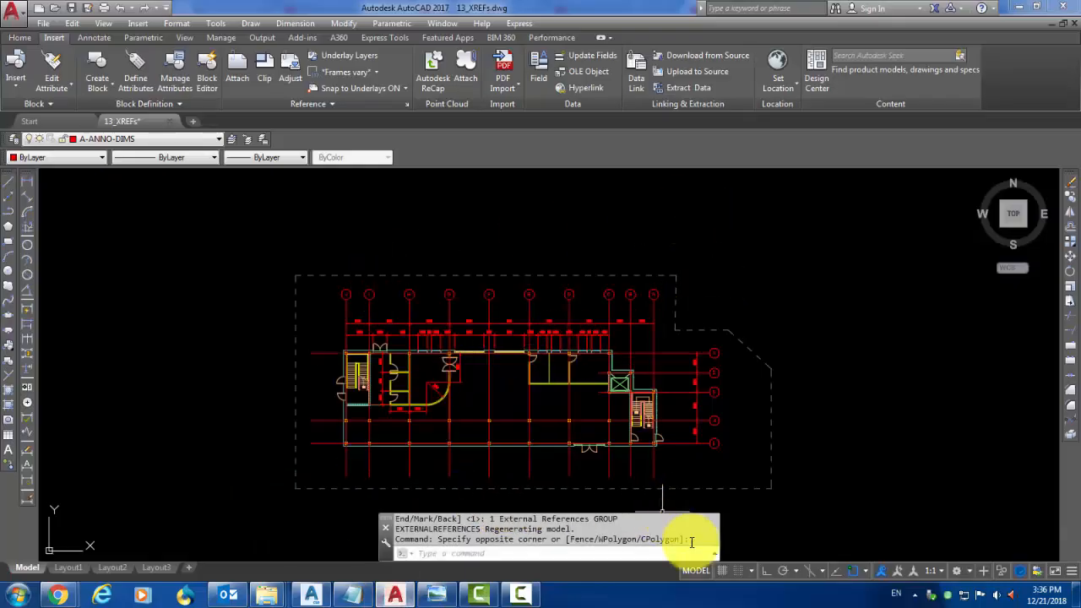
{"action": "left_click_drag", "start_coordinate": [716, 531], "coordinate": [991, 549]}
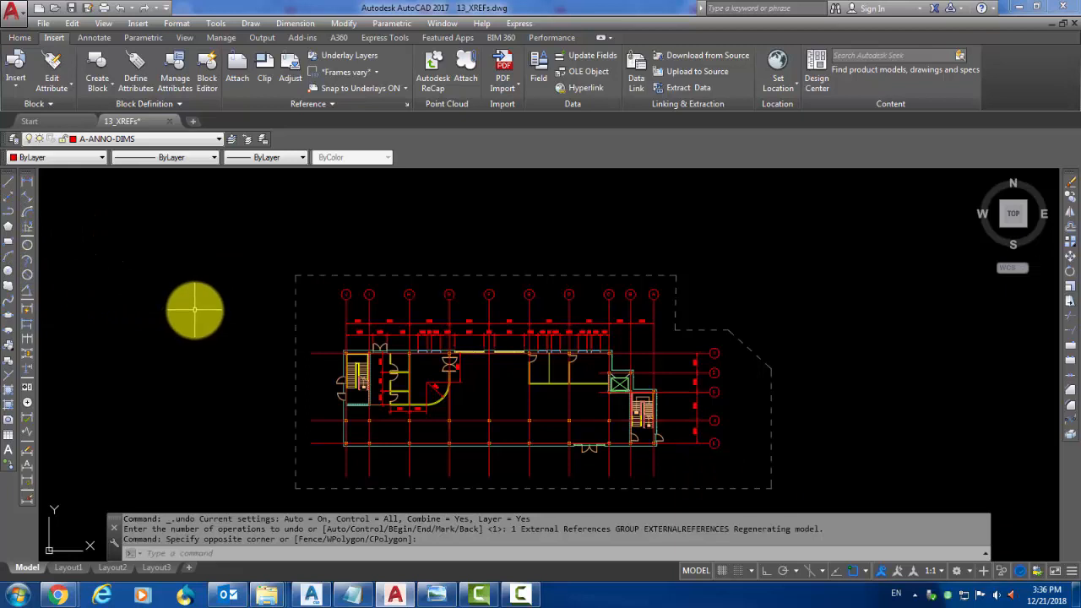
{"action": "left_click", "coordinate": [322, 274]}
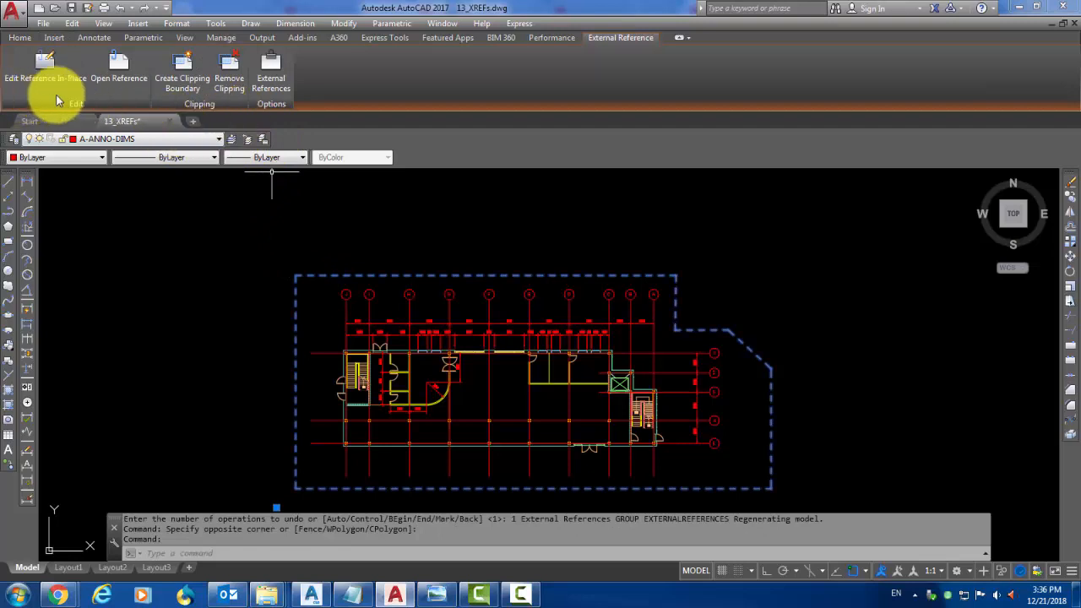
{"action": "key", "text": "Escape"}
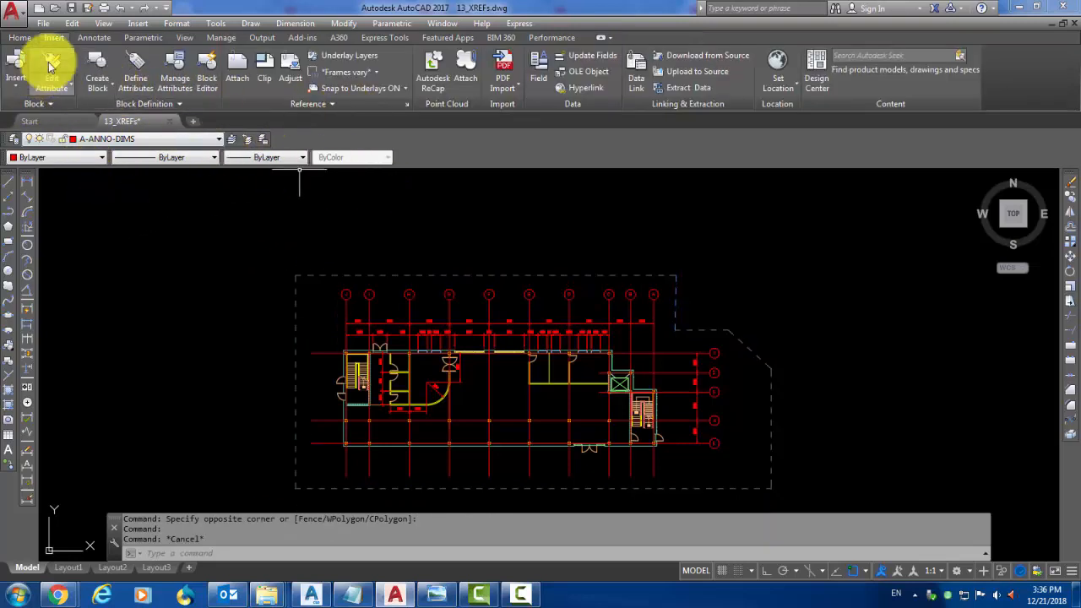
Examine the PropertyLine reference's status and saved path in the External References palette, and close the palette
{"action": "left_click", "coordinate": [407, 103]}
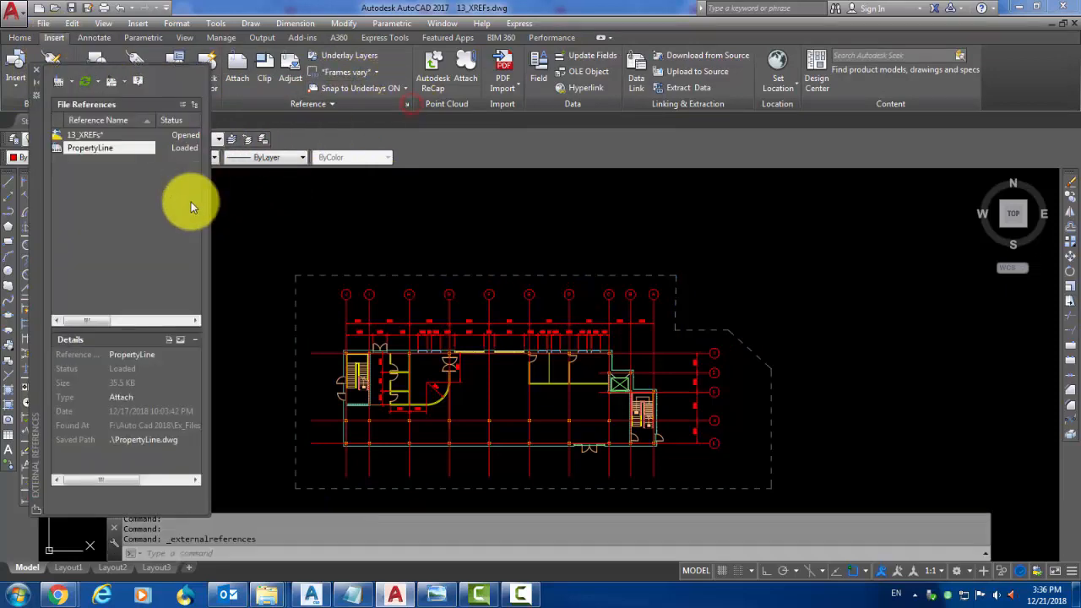
{"action": "left_click", "coordinate": [108, 148]}
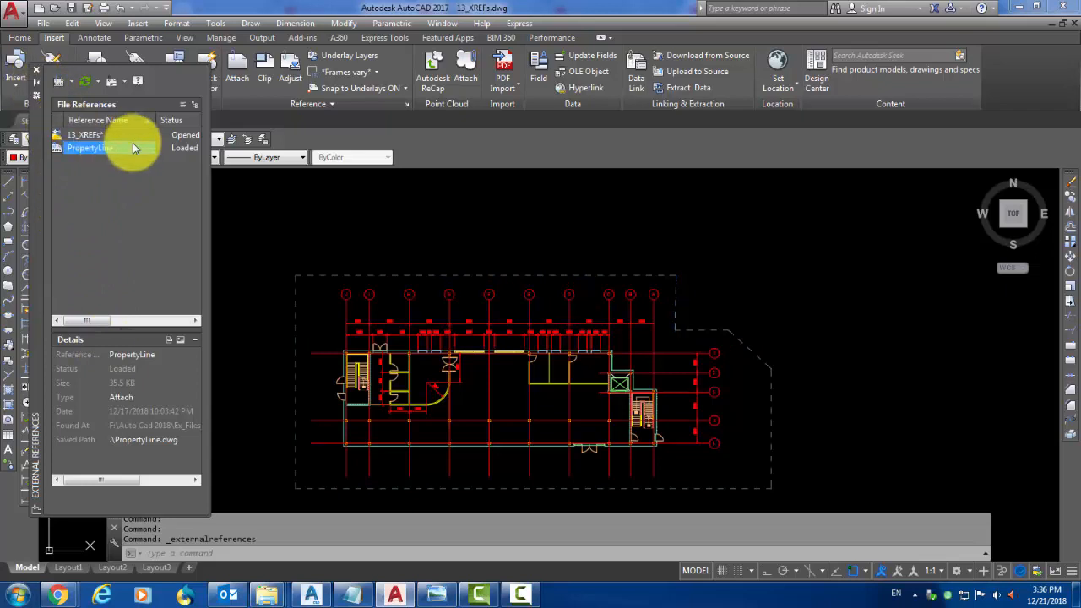
{"action": "left_click_drag", "start_coordinate": [34, 137], "coordinate": [34, 203]}
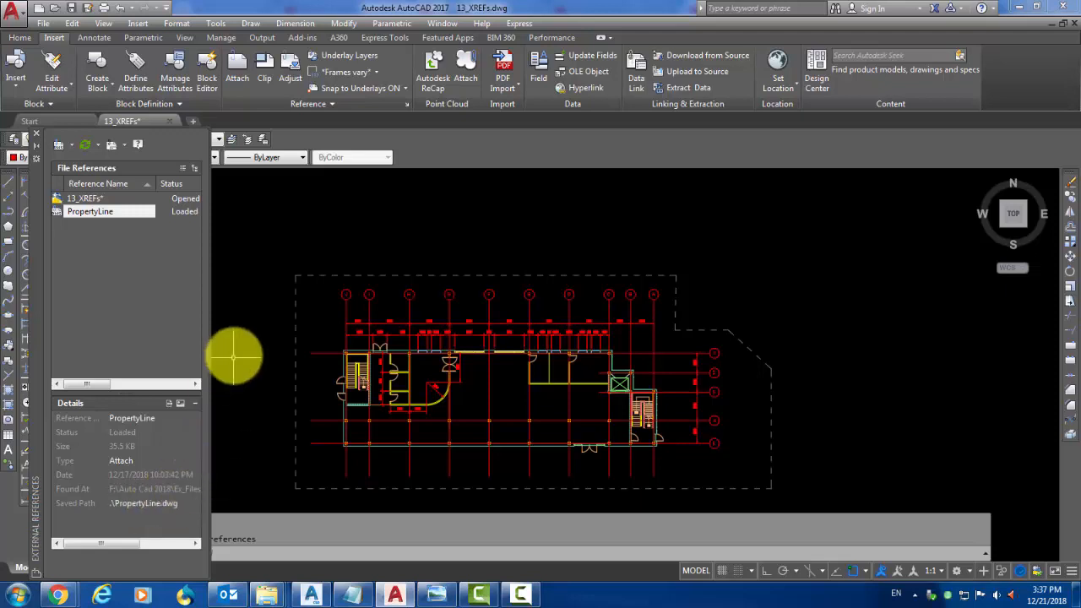
{"action": "left_click", "coordinate": [36, 134]}
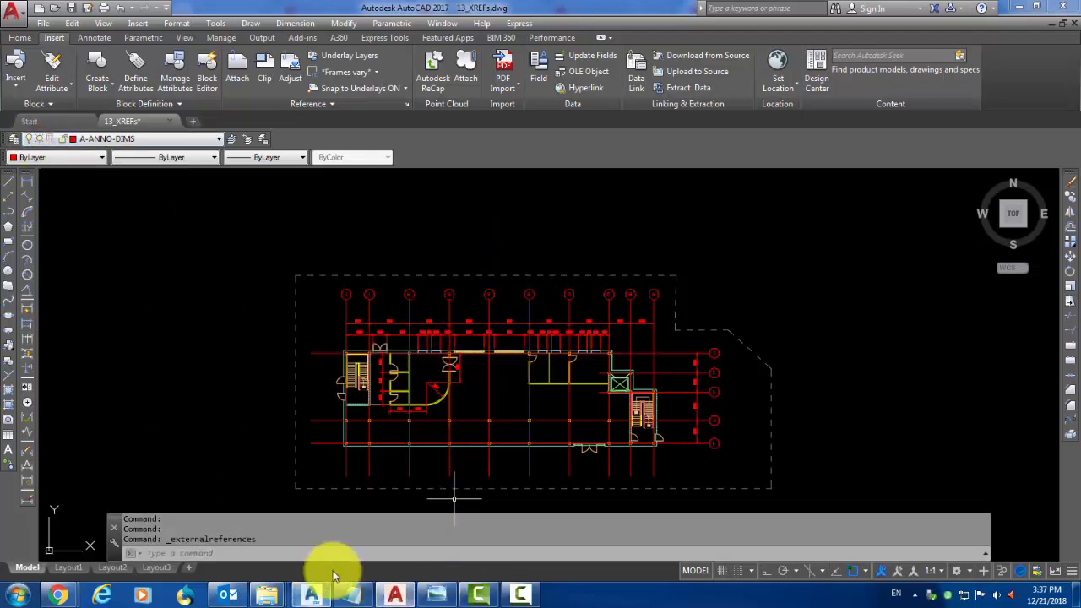
Minimize AutoCAD, the photo viewer, the browser, the folder window and Notepad to reach the desktop
{"action": "left_click", "coordinate": [1018, 6]}
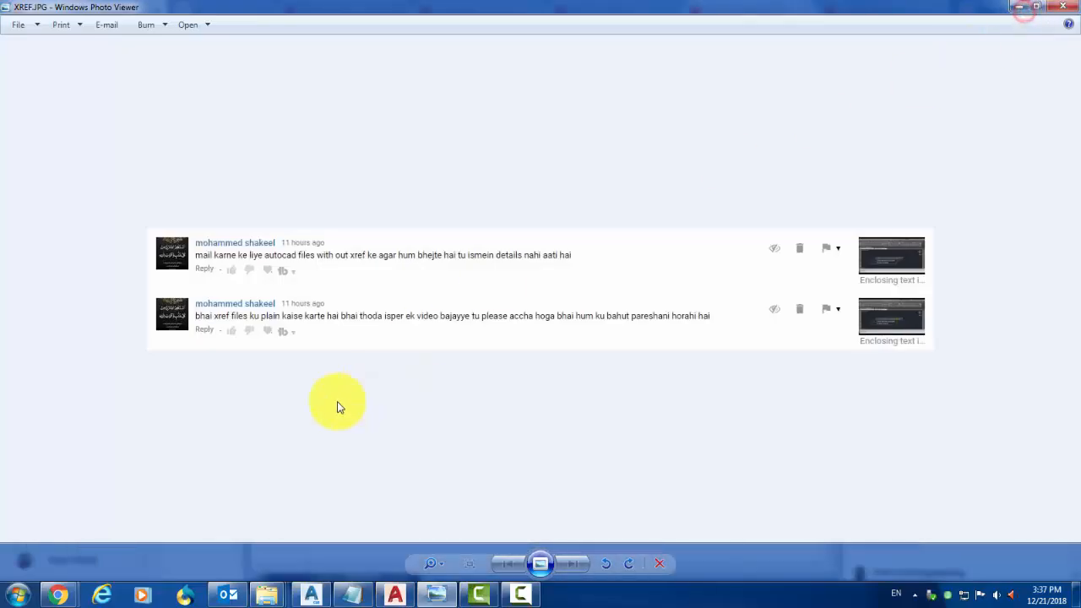
{"action": "left_click", "coordinate": [1019, 6]}
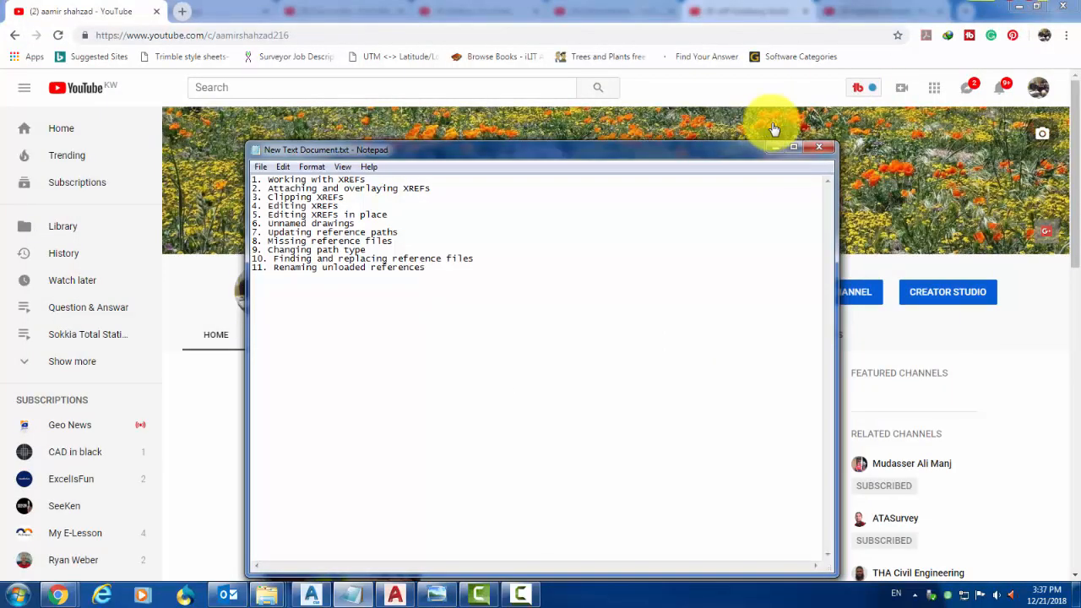
{"action": "left_click", "coordinate": [1018, 10]}
{"action": "left_click", "coordinate": [1018, 10]}
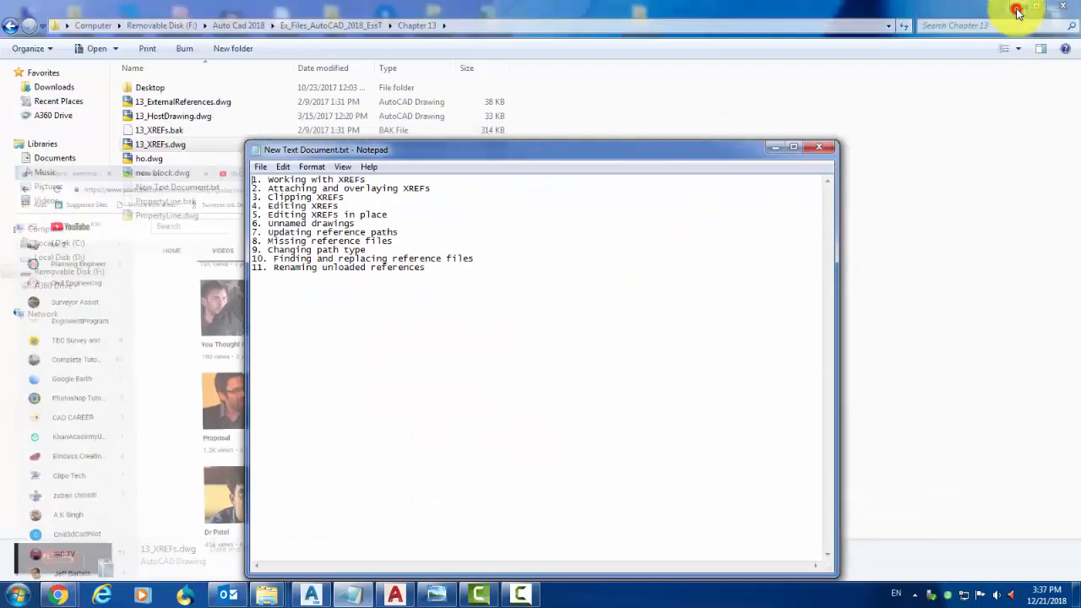
{"action": "left_click", "coordinate": [1019, 10]}
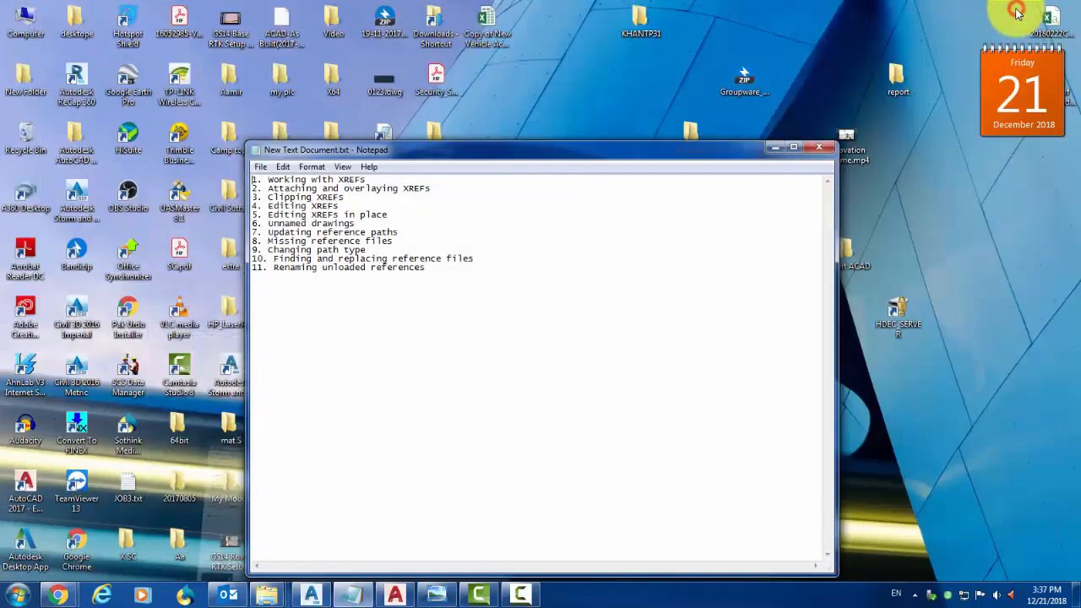
{"action": "left_click", "coordinate": [774, 149]}
Open P0058LNG-95-28-1-D5001.dwg from the 20180426_Rock Revetment folder in AutoCAD as read-only
{"action": "mouse_move", "coordinate": [270, 595]}
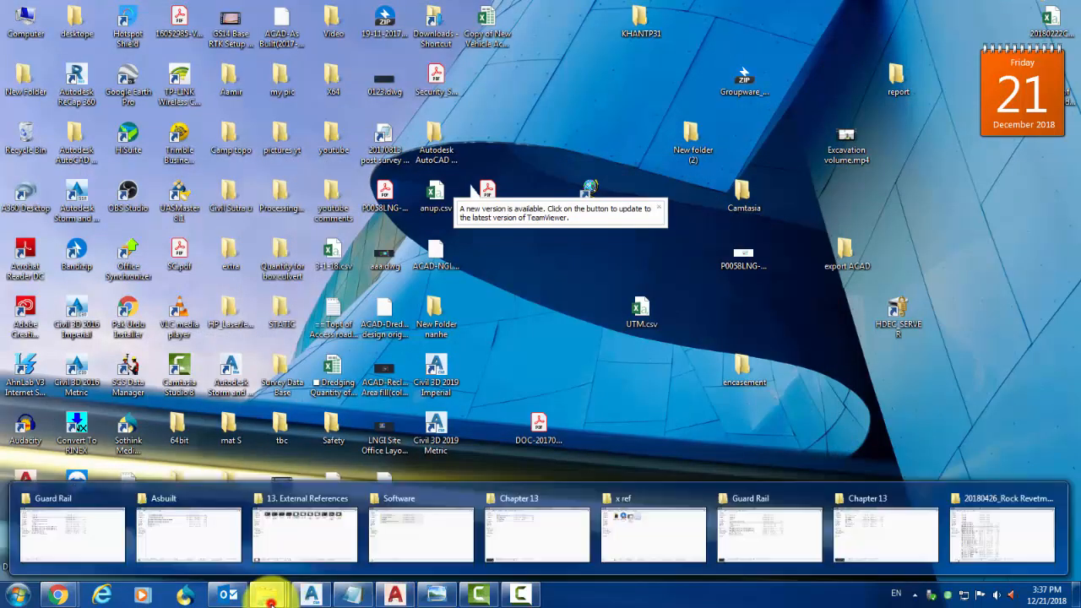
{"action": "left_click", "coordinate": [967, 524]}
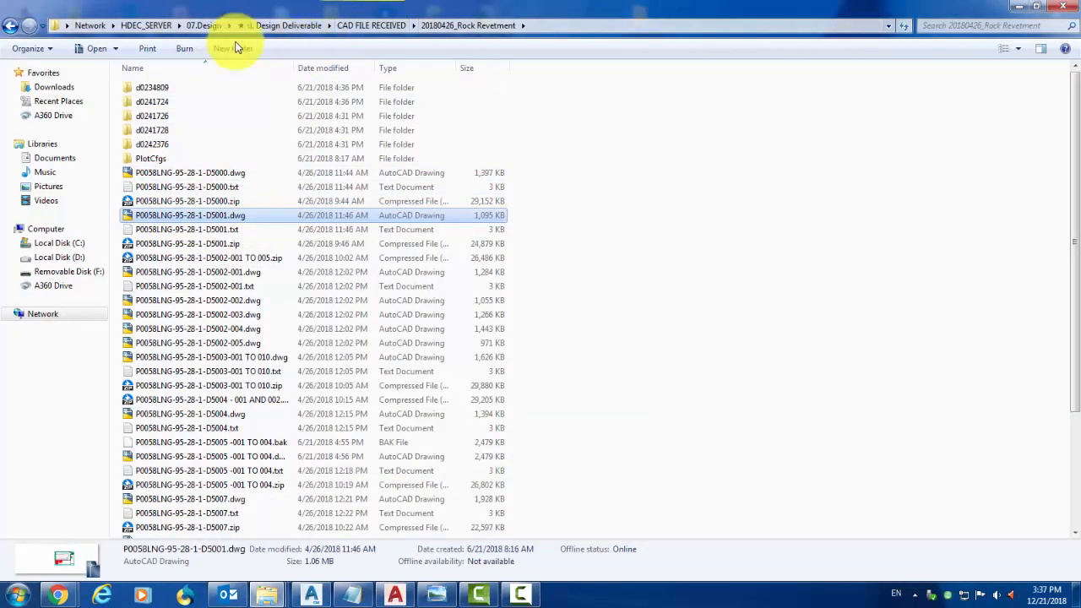
{"action": "right_click", "coordinate": [189, 219]}
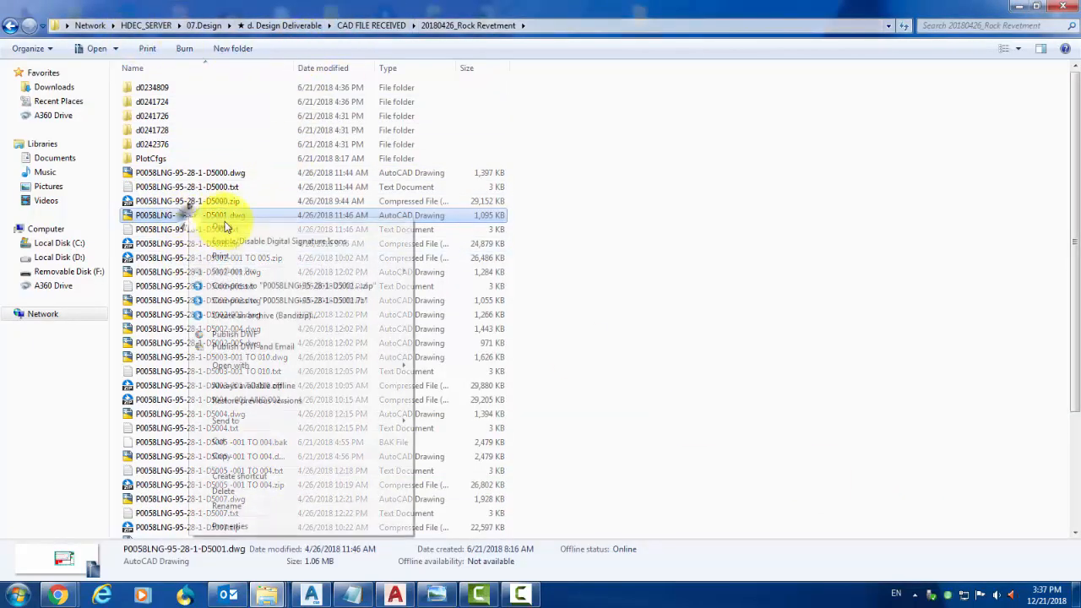
{"action": "mouse_move", "coordinate": [318, 366]}
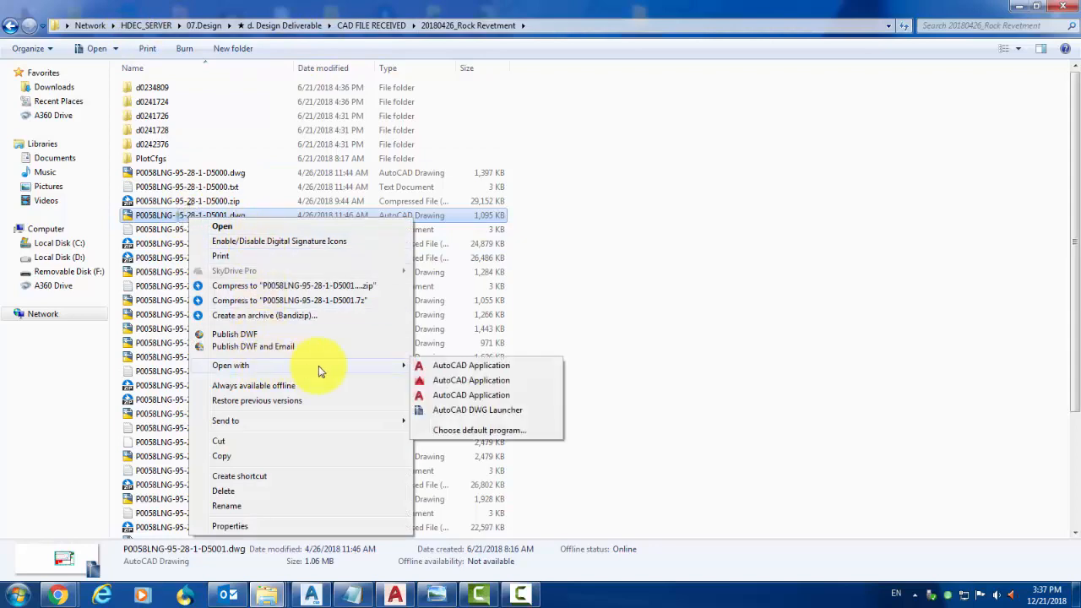
{"action": "left_click", "coordinate": [448, 369]}
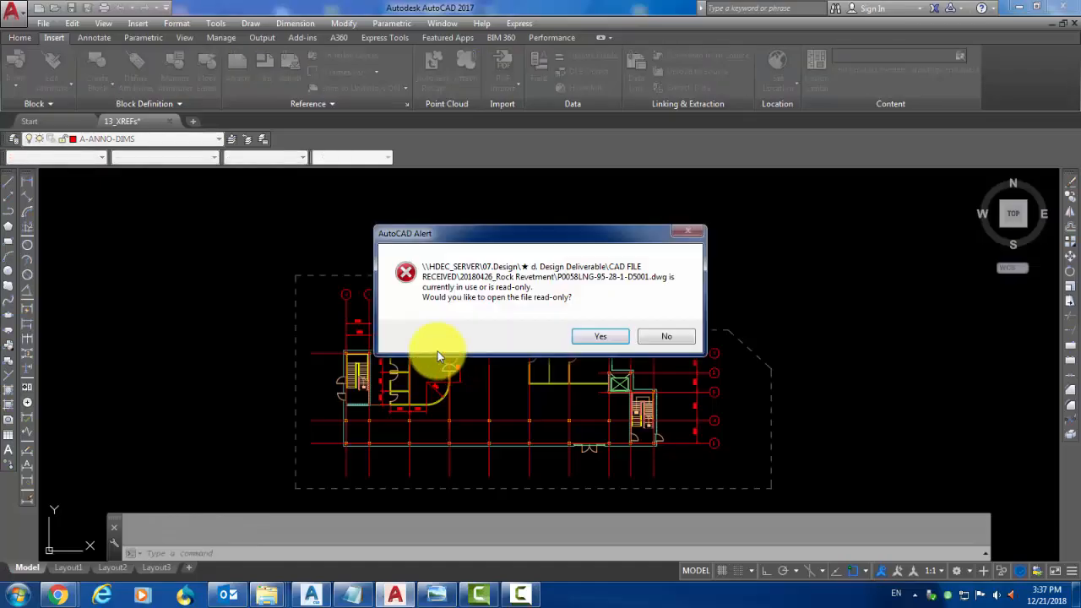
{"action": "left_click", "coordinate": [599, 337]}
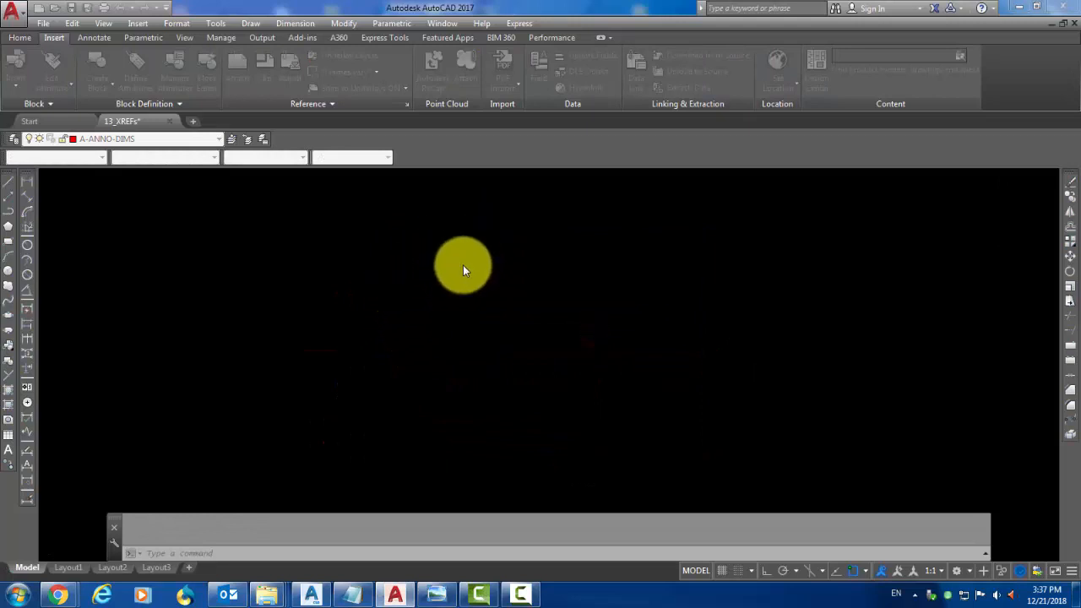
{"action": "mouse_move", "coordinate": [453, 587]}
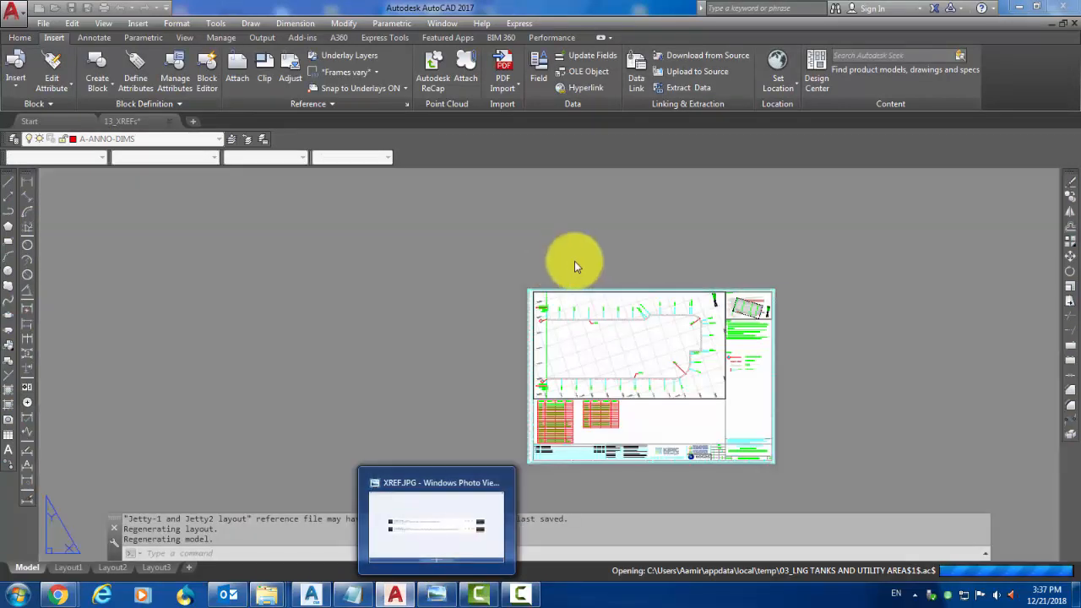
{"action": "left_click", "coordinate": [548, 388]}
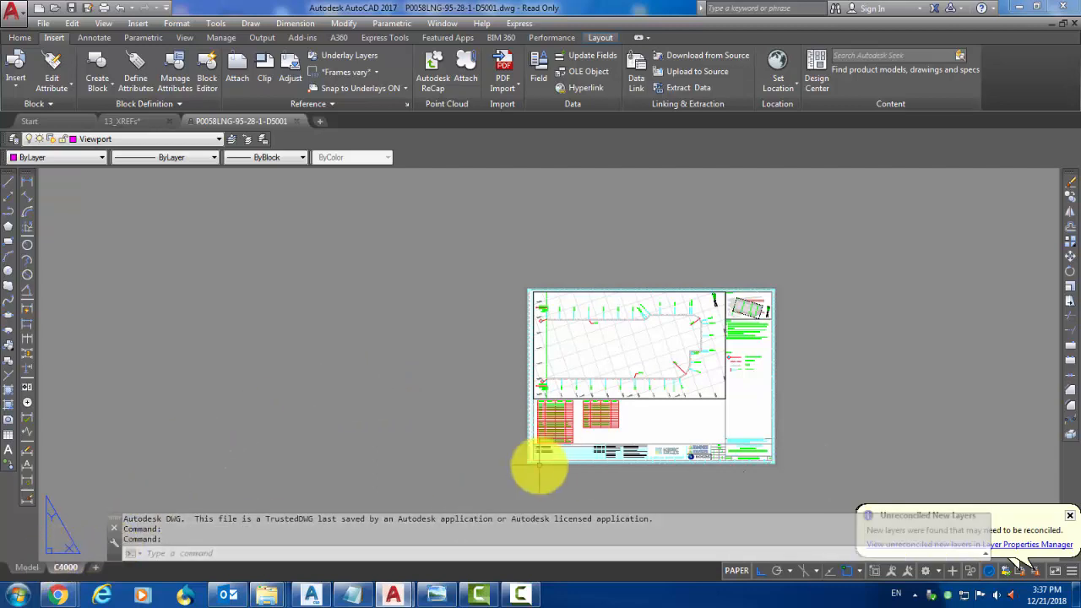
Switch the opened drawing to model space and examine the revetment layout, its grid and labels
{"action": "left_click", "coordinate": [25, 566]}
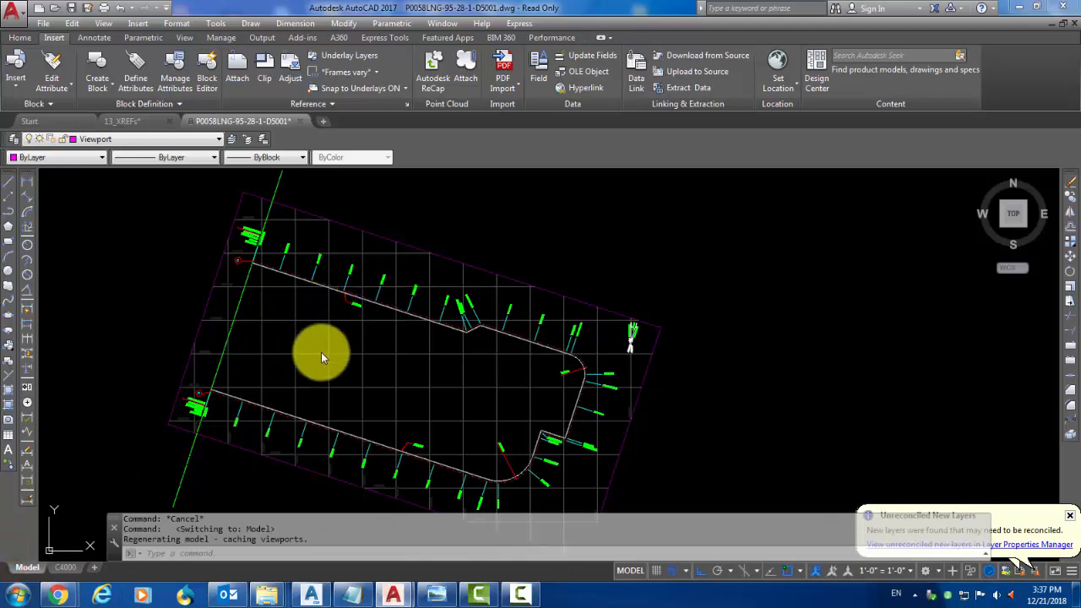
{"action": "left_click", "coordinate": [872, 354]}
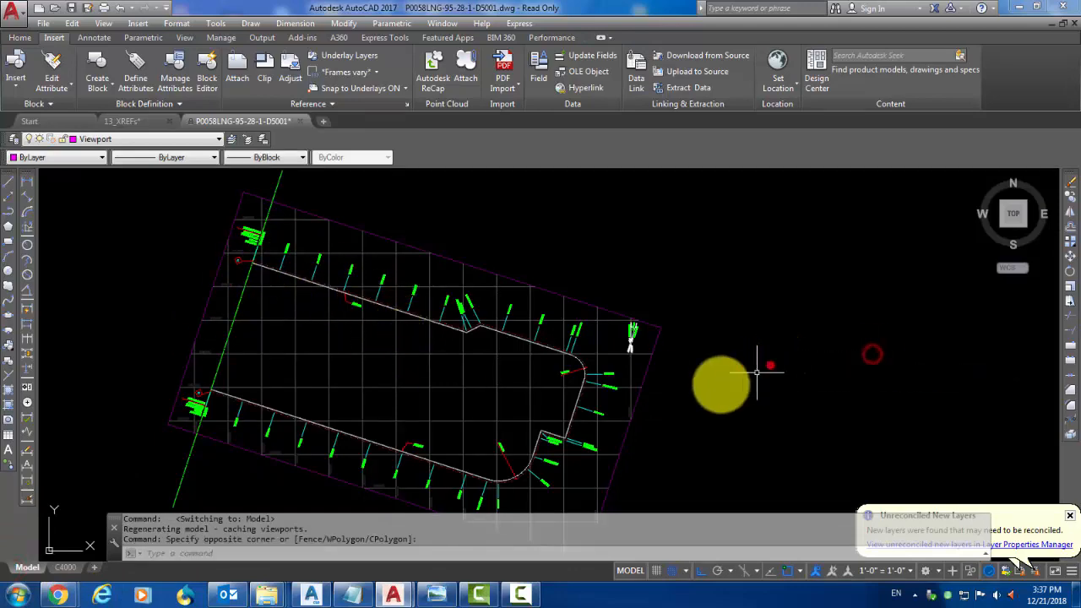
{"action": "scroll", "coordinate": [176, 211], "scroll_direction": "up", "scroll_amount": 3}
{"action": "scroll", "coordinate": [506, 321], "scroll_direction": "up", "scroll_amount": 2}
{"action": "scroll", "coordinate": [436, 410], "scroll_direction": "down", "scroll_amount": 2}
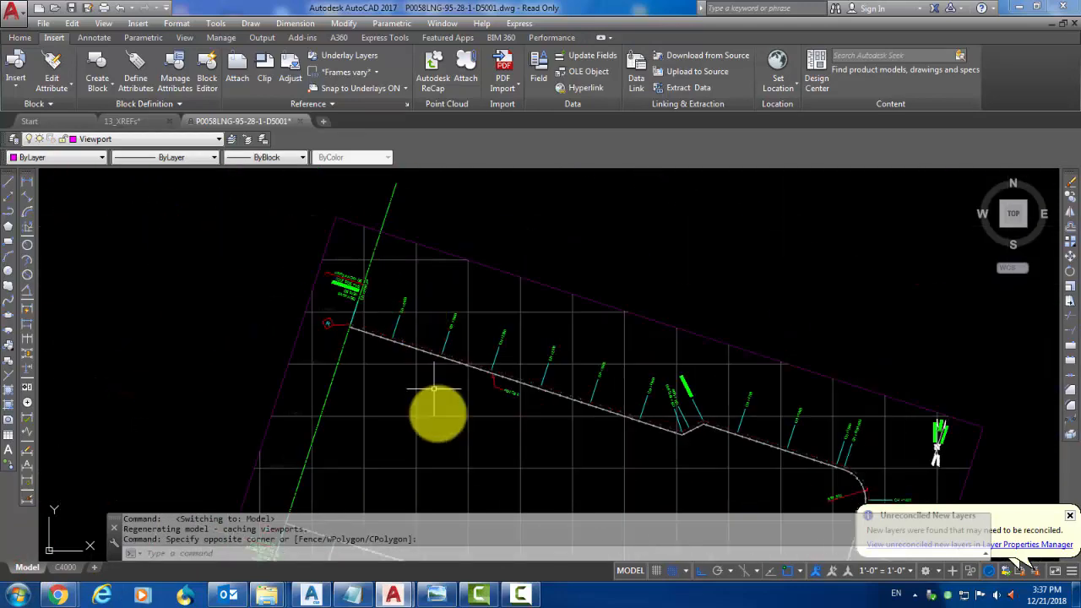
{"action": "scroll", "coordinate": [393, 333], "scroll_direction": "up", "scroll_amount": 2}
{"action": "scroll", "coordinate": [401, 372], "scroll_direction": "down", "scroll_amount": 4}
{"action": "scroll", "coordinate": [443, 387], "scroll_direction": "up", "scroll_amount": 2}
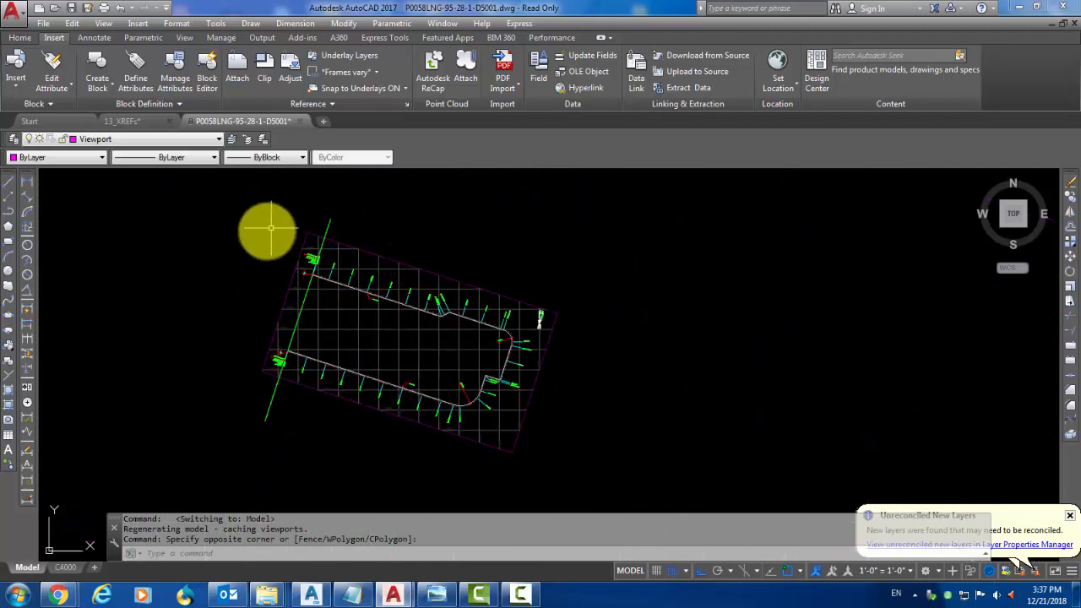
Close the P0058LNG-95-28-1-D5001 drawing without saving changes and minimize AutoCAD
{"action": "left_click", "coordinate": [302, 121]}
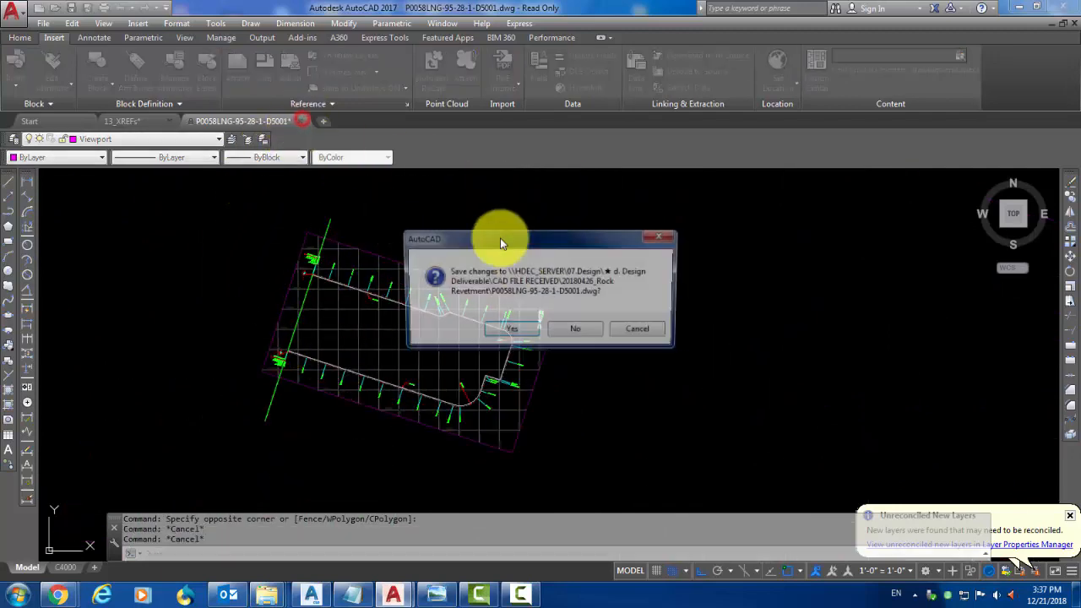
{"action": "left_click", "coordinate": [563, 329]}
{"action": "left_click", "coordinate": [1027, 11]}
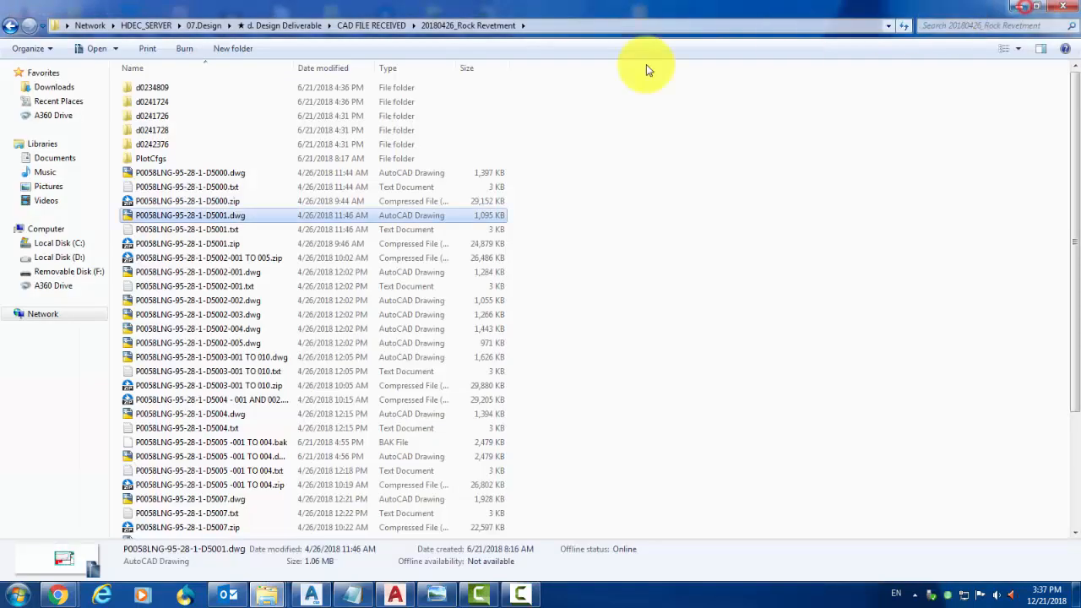
Copy P0058LNG-95-28-1-D5001.dwg from the 20180426_Rock Revetment folder and close the folder window
{"action": "right_click", "coordinate": [180, 218]}
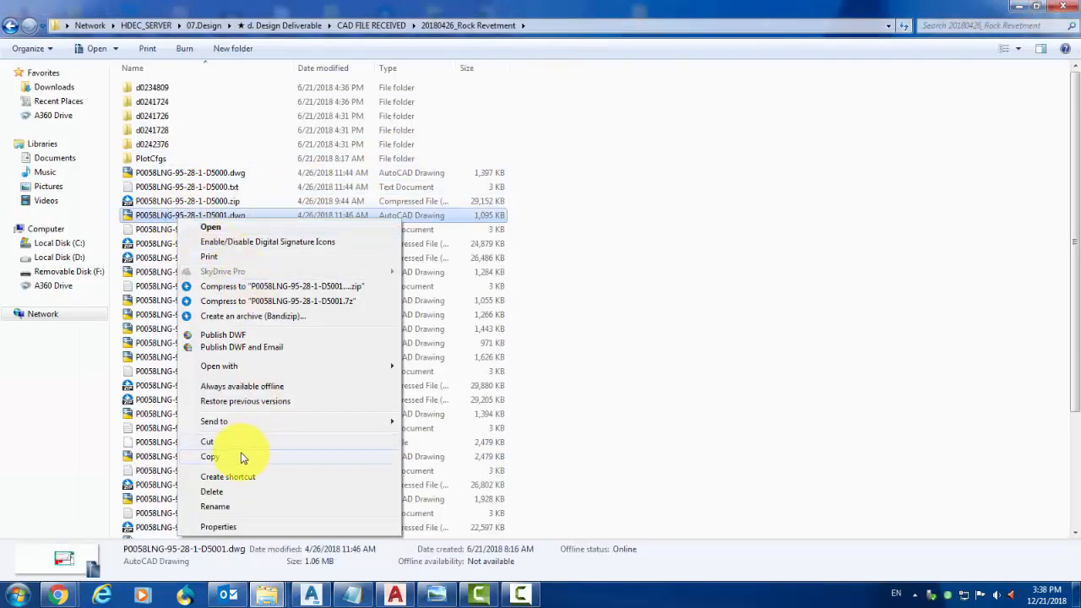
{"action": "left_click", "coordinate": [235, 464]}
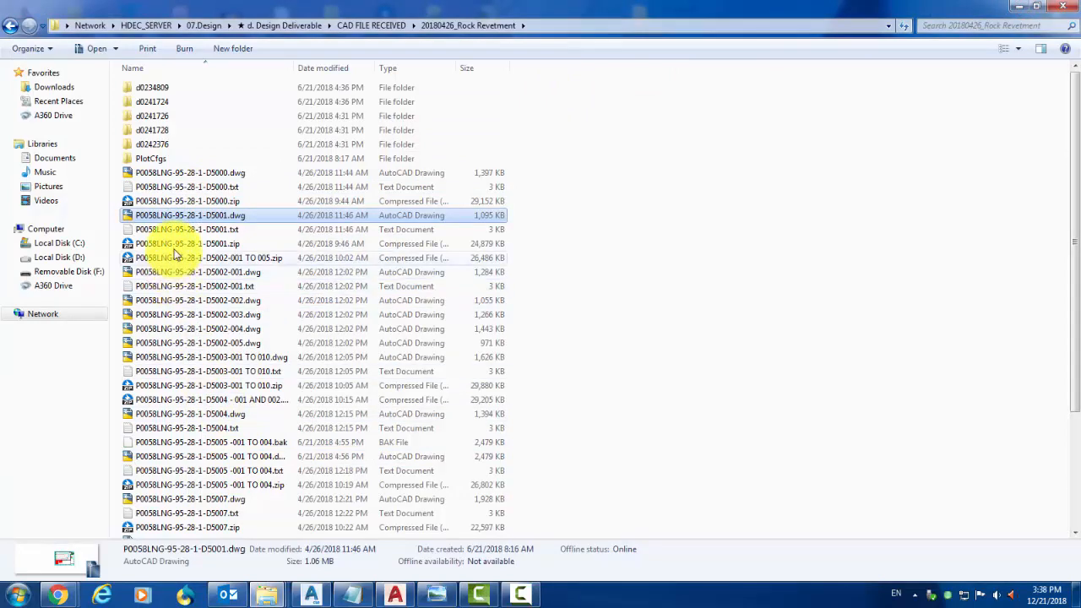
{"action": "left_click", "coordinate": [1056, 12]}
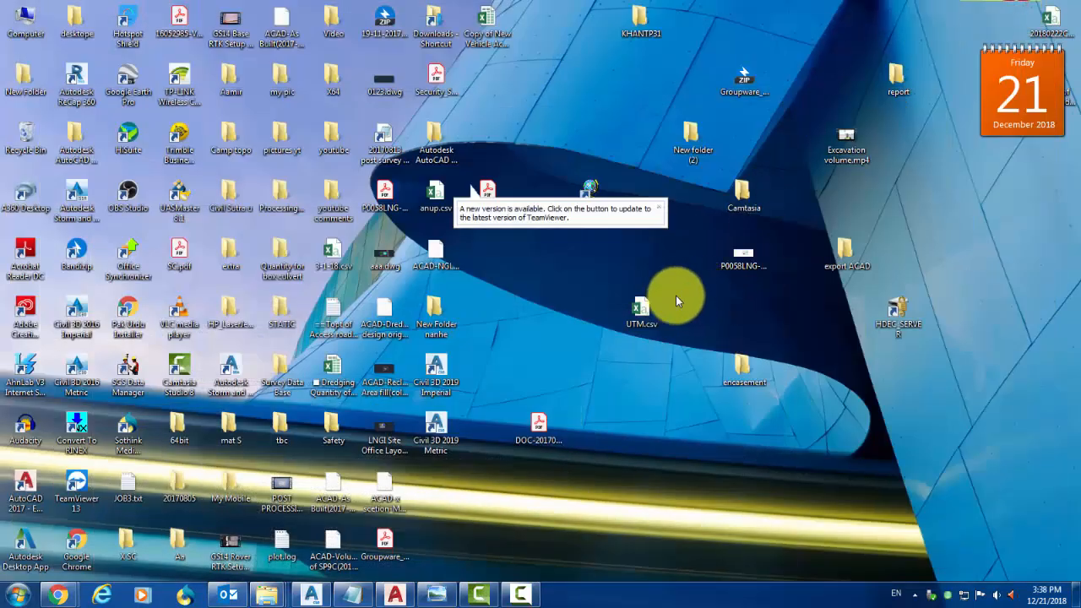
Paste the copied P0058LNG-95-28-1-D5001.dwg onto the desktop, replacing the existing file of the same name
{"action": "right_click", "coordinate": [711, 287]}
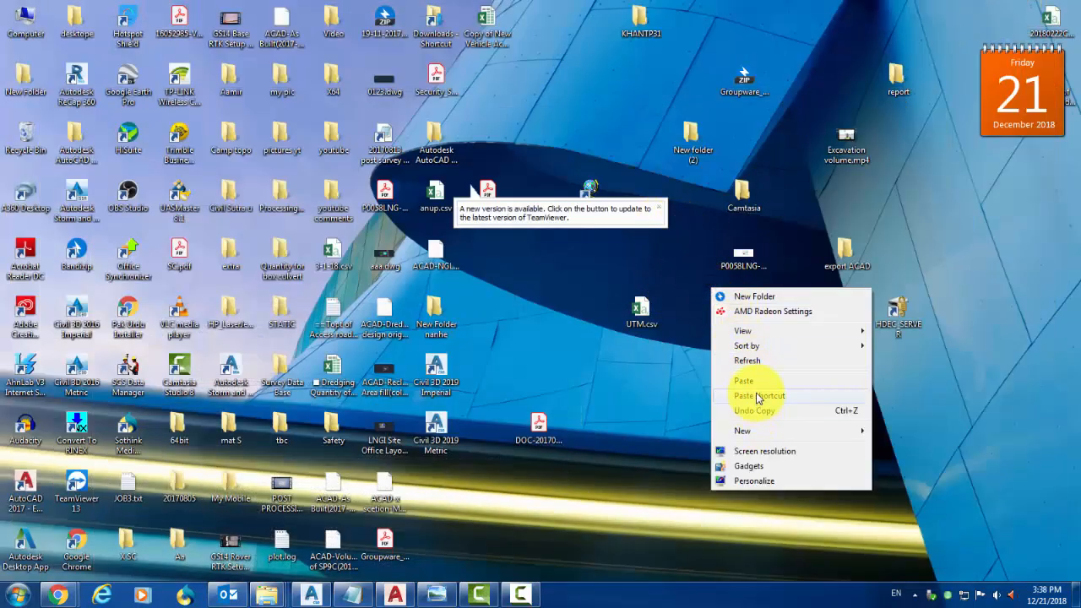
{"action": "left_click", "coordinate": [751, 382]}
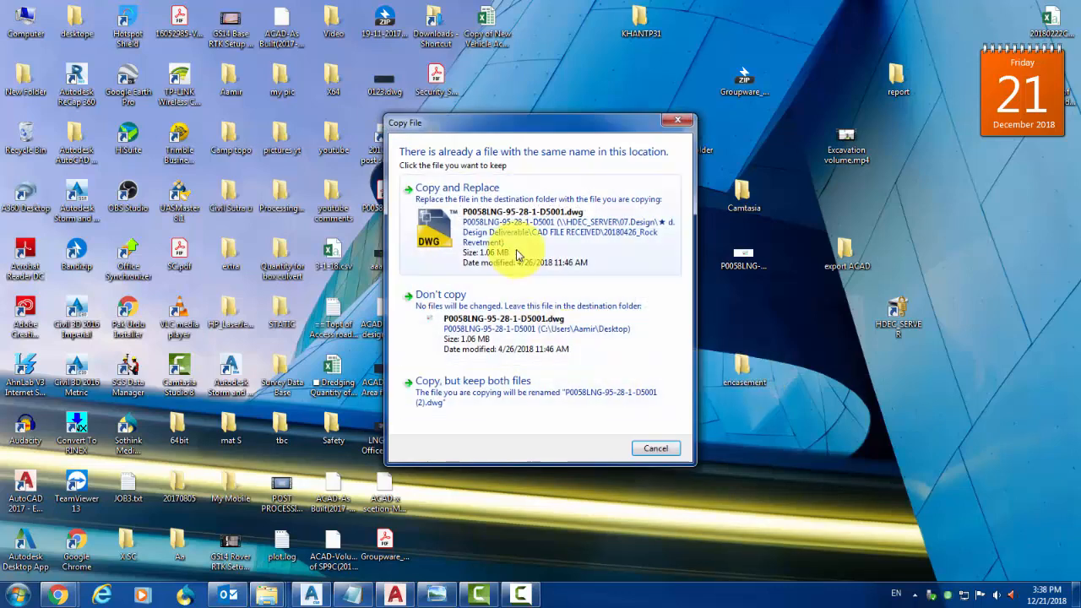
{"action": "left_click", "coordinate": [519, 226]}
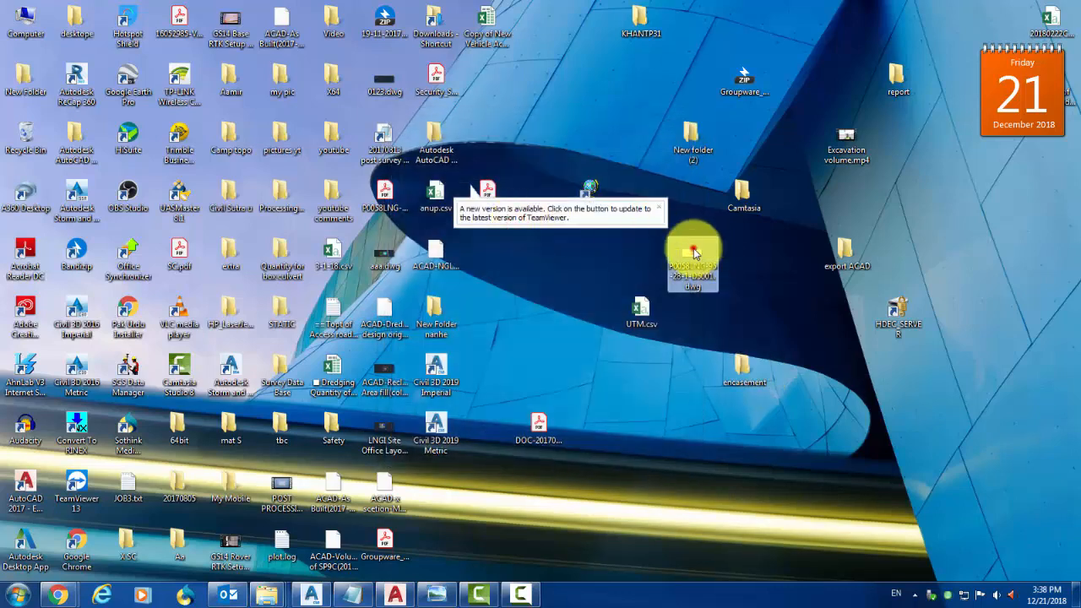
Open the desktop copy of P0058LNG-95-28-1-D5001.dwg in AutoCAD, accept the proxy notice and choose to update the location of the referenced files
{"action": "right_click", "coordinate": [694, 251]}
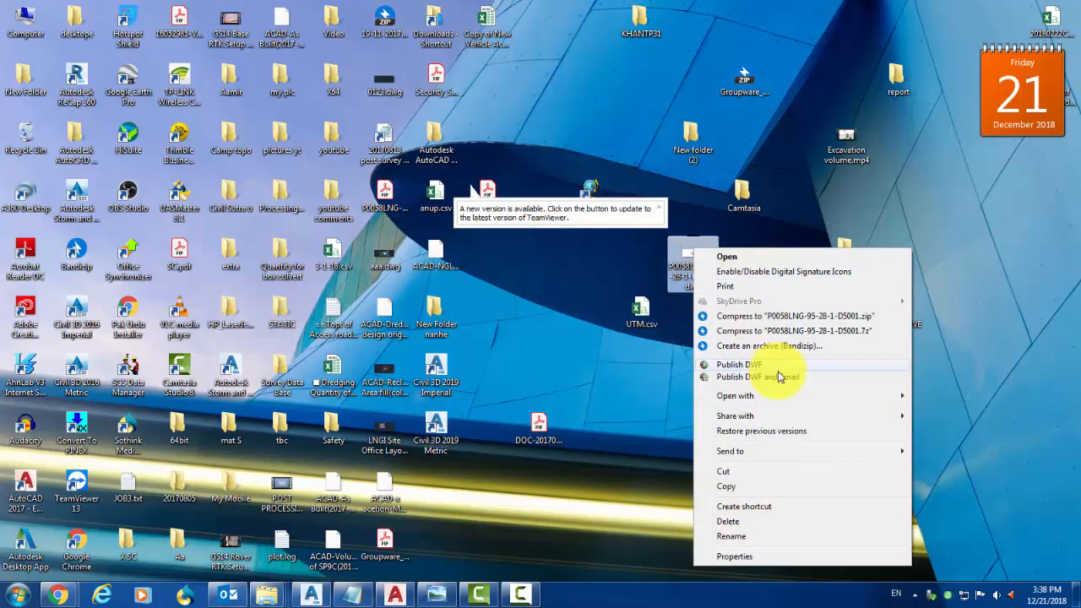
{"action": "mouse_move", "coordinate": [785, 396]}
{"action": "left_click", "coordinate": [937, 397]}
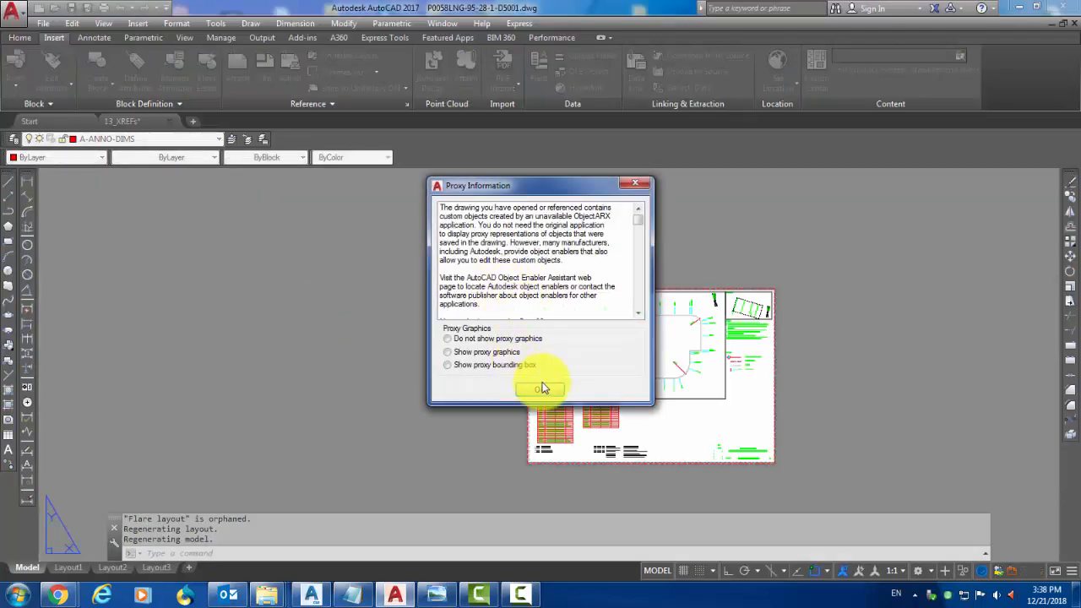
{"action": "left_click", "coordinate": [542, 388]}
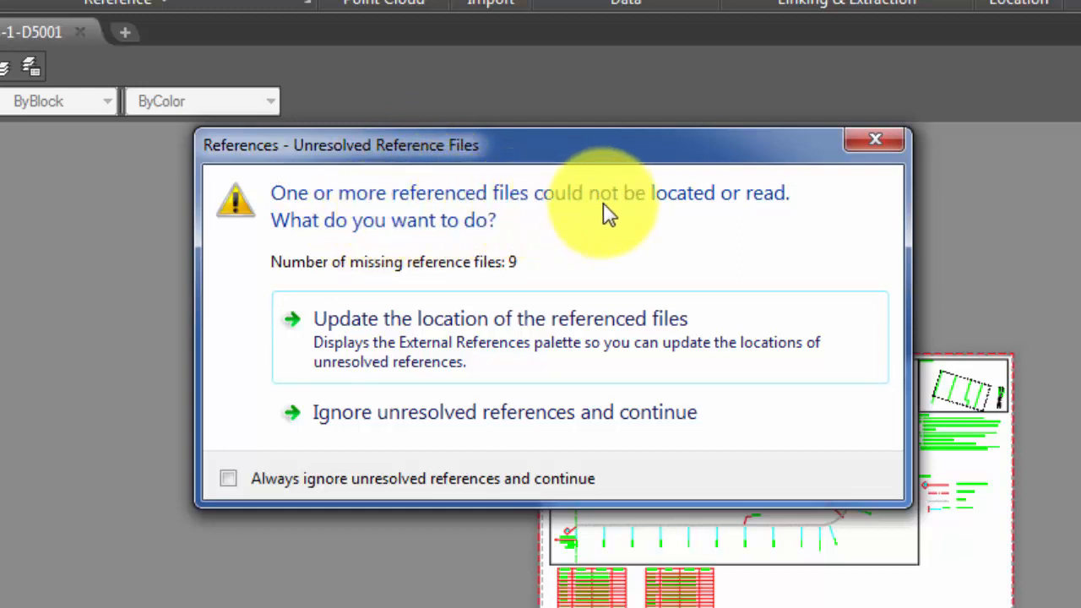
{"action": "left_click", "coordinate": [411, 371]}
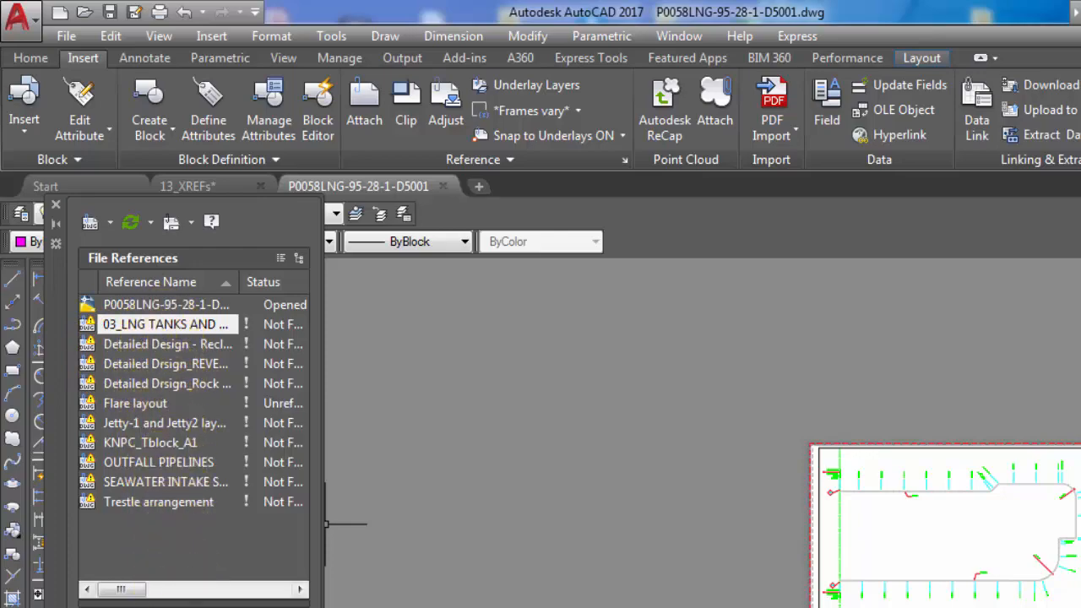
Examine the host drawing and the 03_LNG TANKS reference in the External References list, and close the palette
{"action": "left_click", "coordinate": [186, 309]}
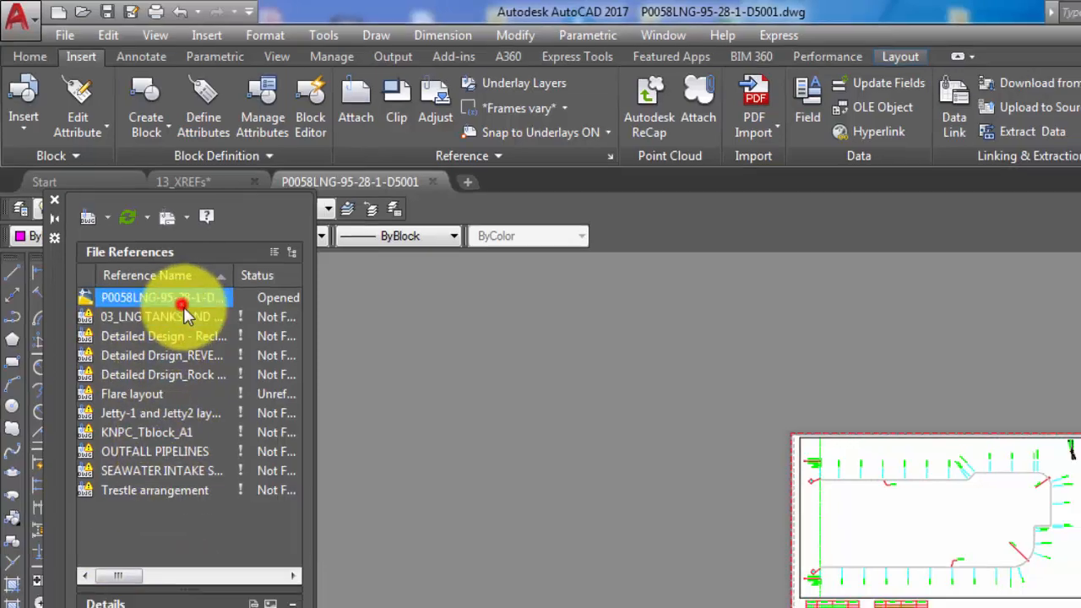
{"action": "left_click", "coordinate": [181, 314]}
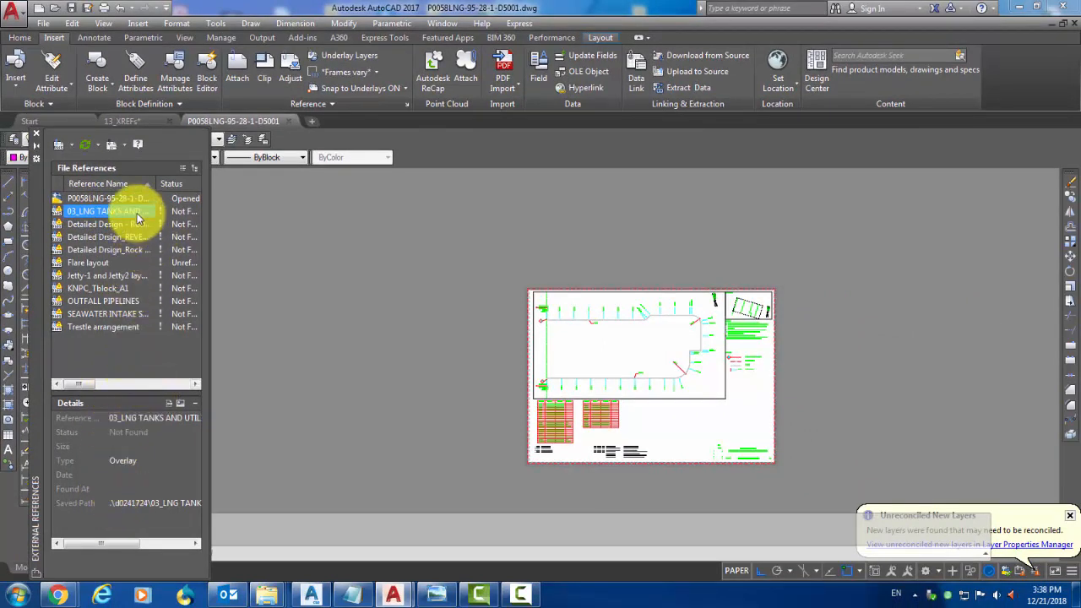
{"action": "mouse_move", "coordinate": [139, 220]}
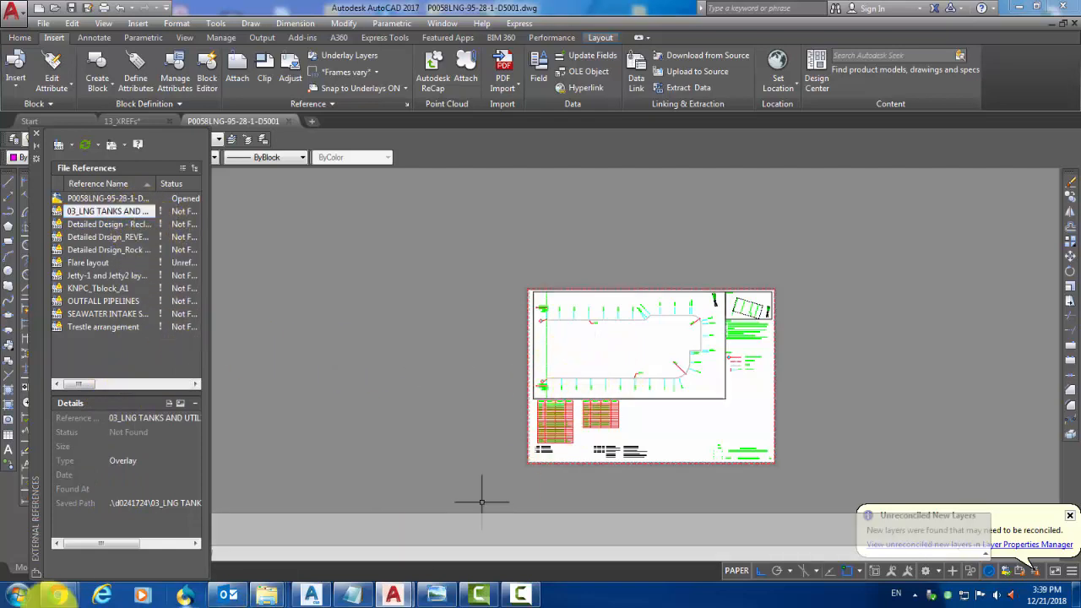
{"action": "left_click", "coordinate": [37, 134]}
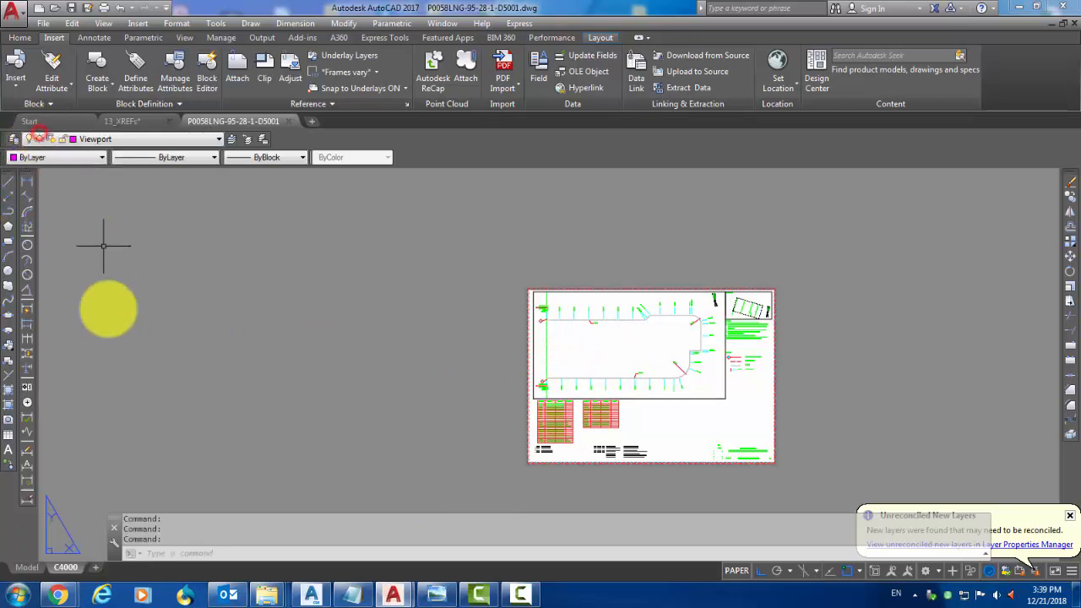
View the P0058LNG-95-28-1-D5001 drawing in model space and close it without saving changes
{"action": "left_click", "coordinate": [28, 567]}
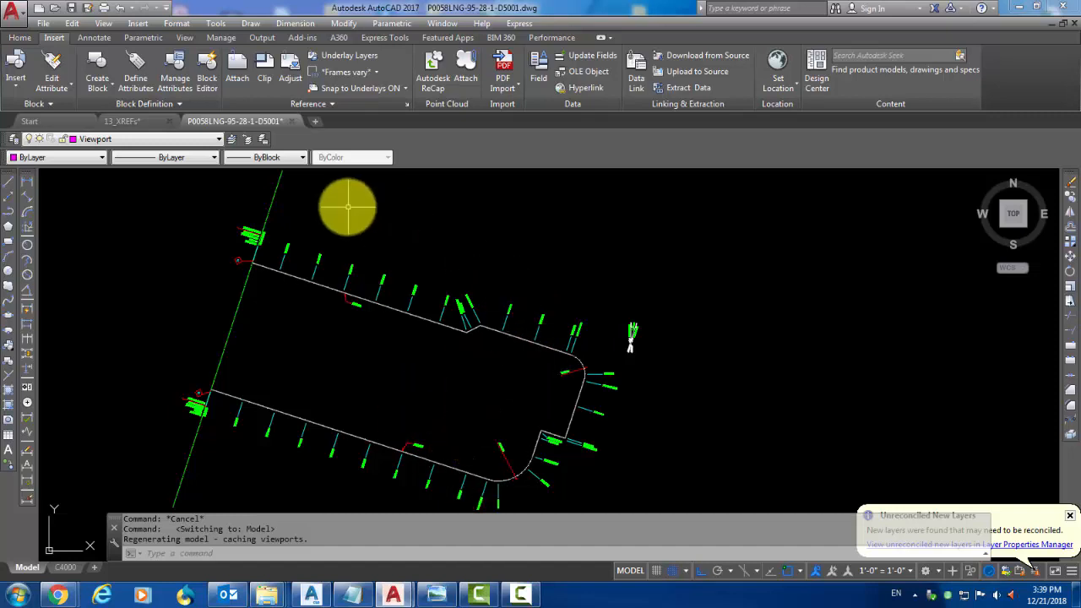
{"action": "left_click", "coordinate": [293, 122]}
{"action": "left_click", "coordinate": [553, 328]}
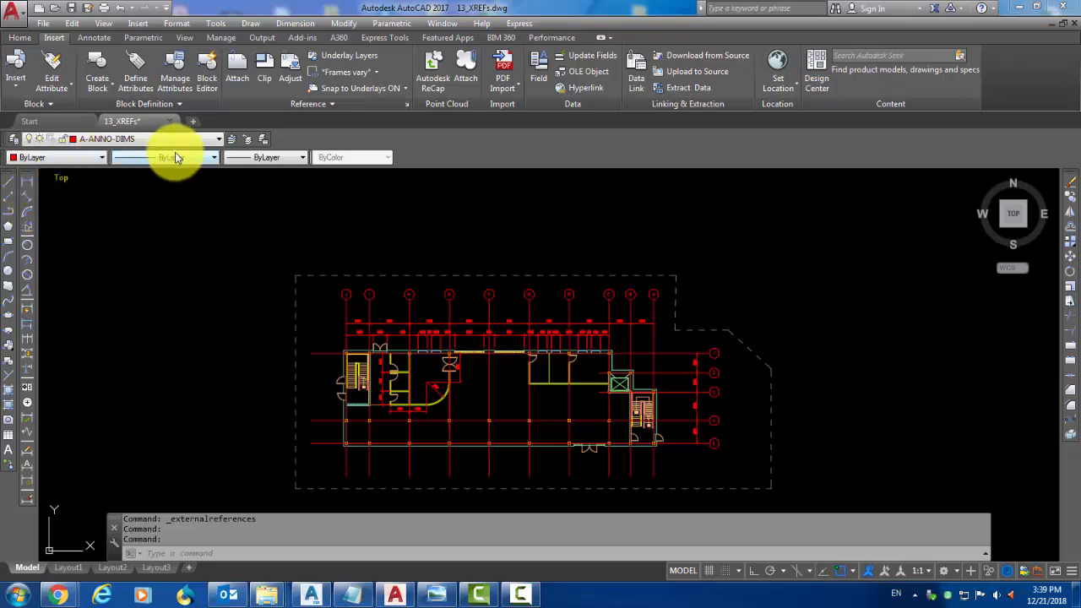
{"action": "left_click", "coordinate": [18, 14]}
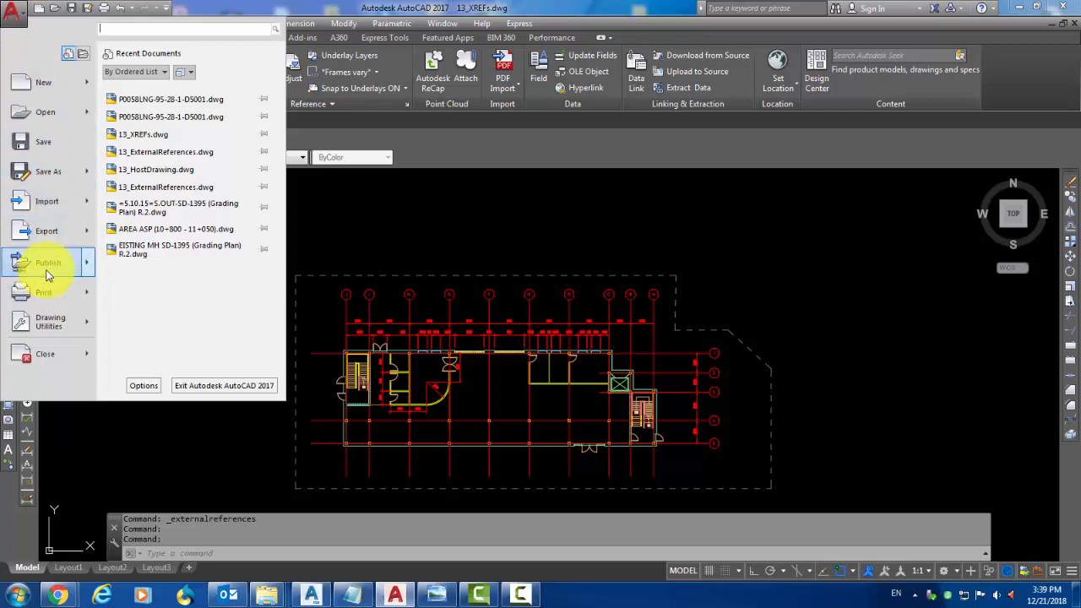
{"action": "mouse_move", "coordinate": [53, 294]}
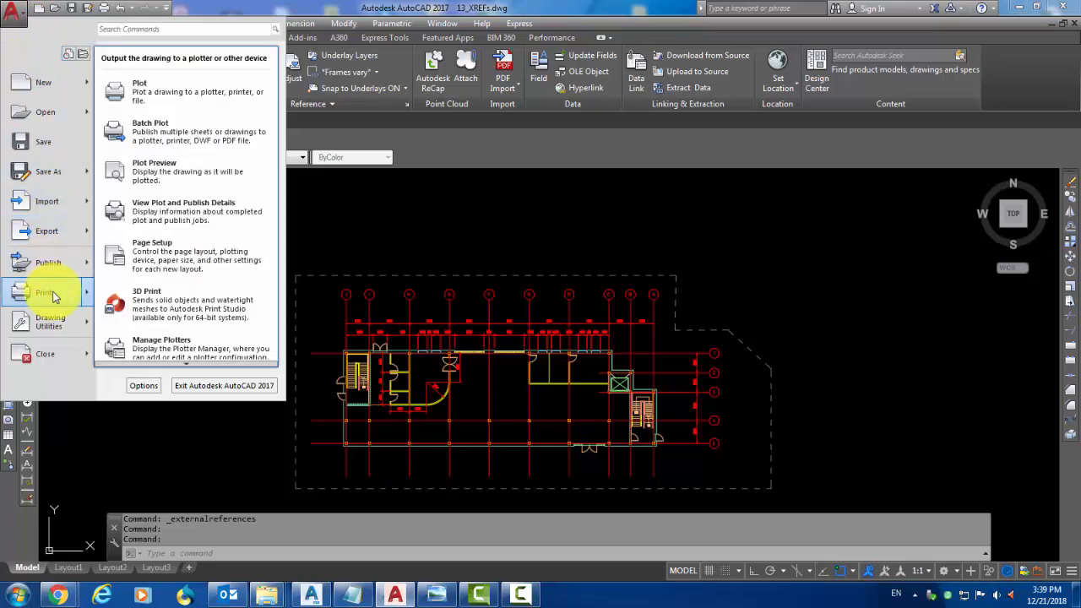
{"action": "mouse_move", "coordinate": [57, 272]}
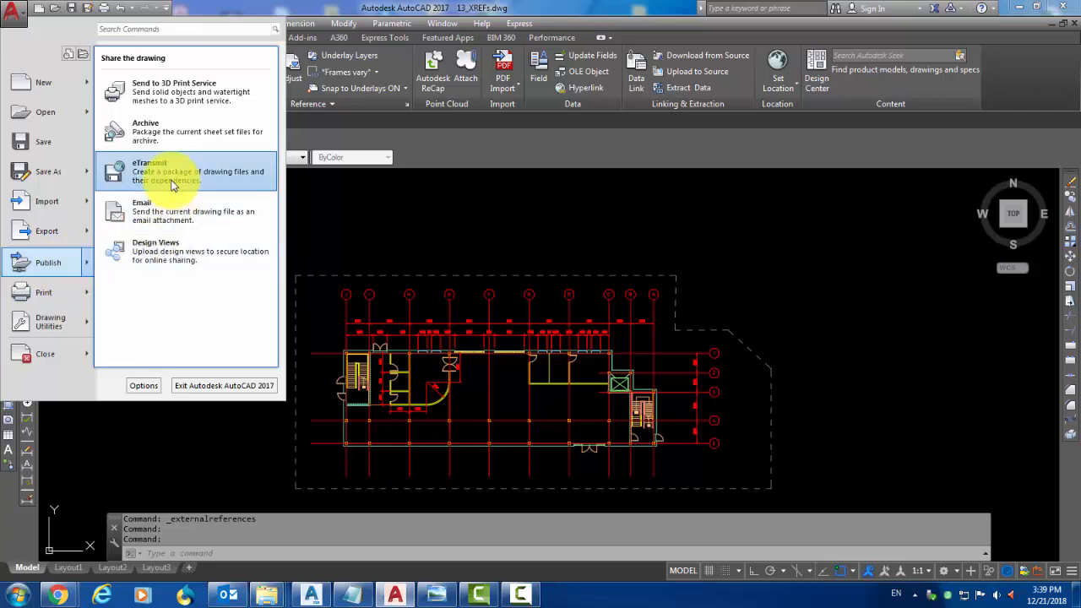
{"action": "left_click", "coordinate": [172, 181]}
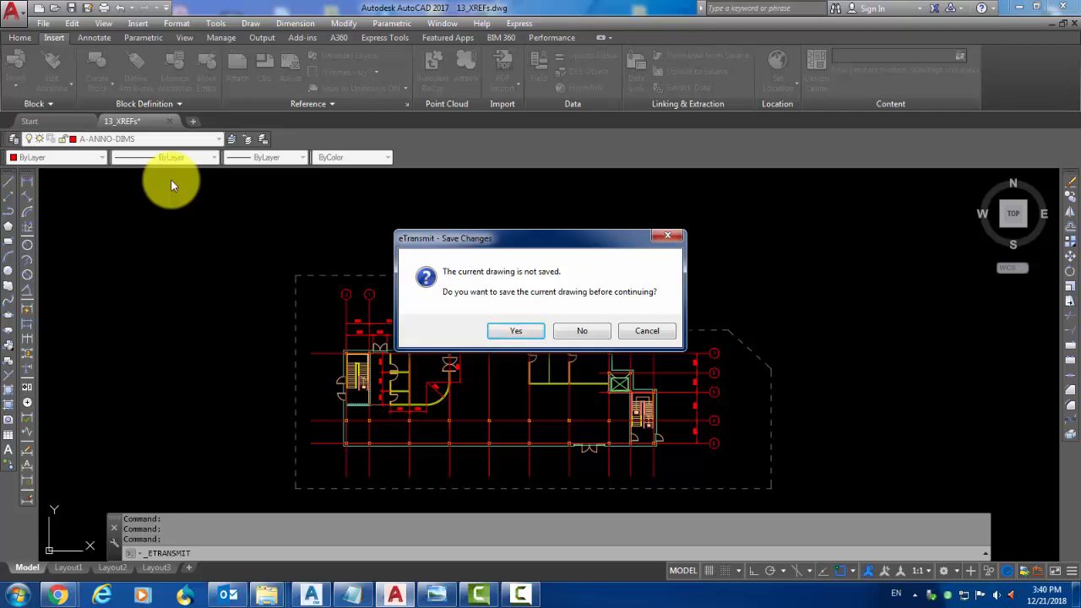
{"action": "left_click", "coordinate": [671, 242]}
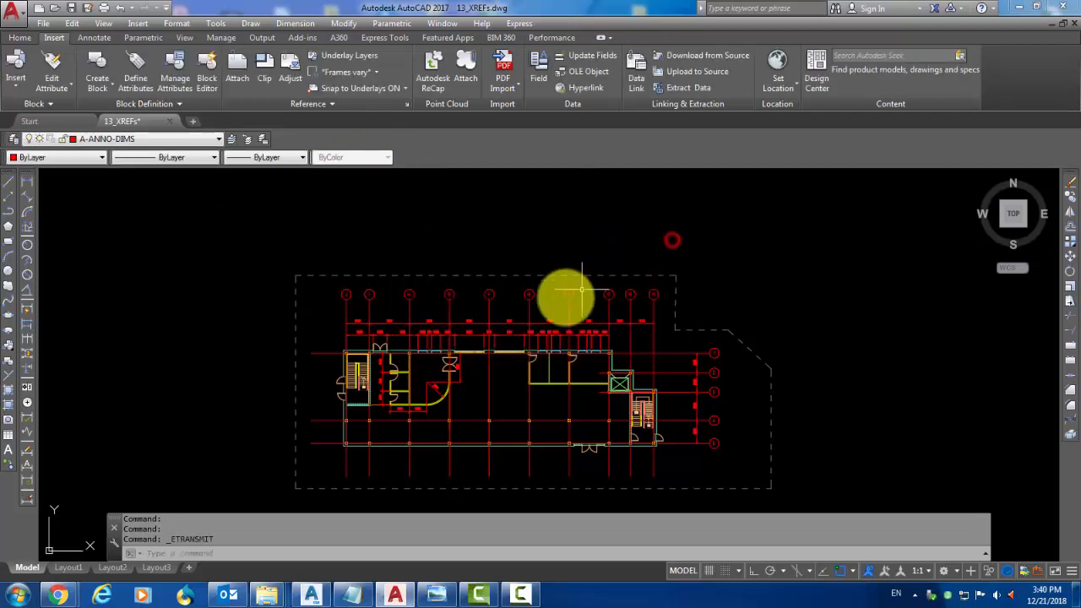
Save the 13_XREFs drawing
{"action": "left_click", "coordinate": [71, 8]}
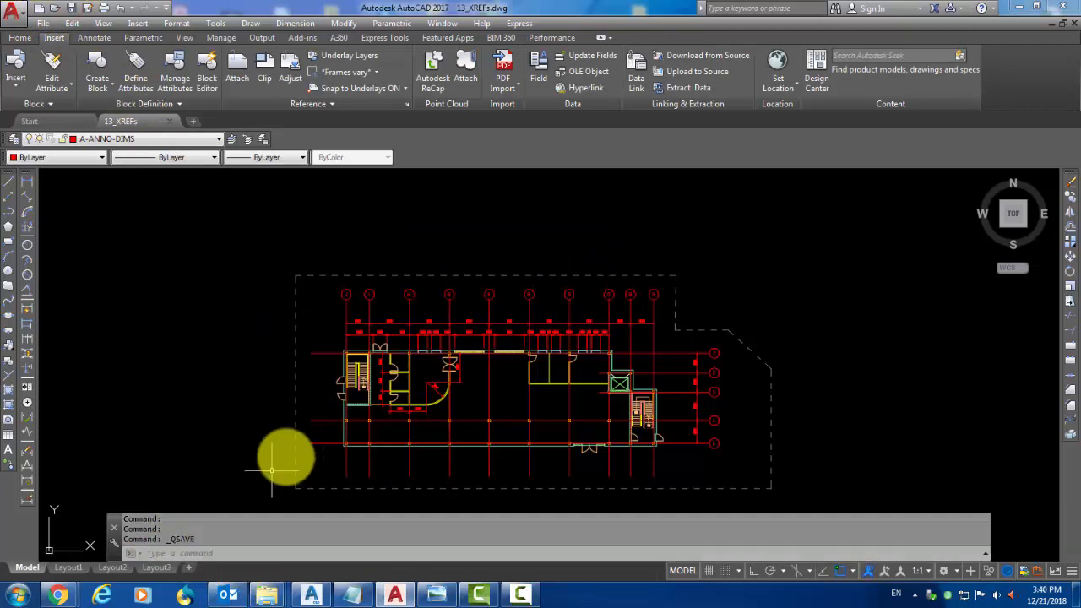
{"action": "scroll", "coordinate": [511, 367], "scroll_direction": "down", "scroll_amount": 5}
{"action": "scroll", "coordinate": [518, 393], "scroll_direction": "up", "scroll_amount": 3}
{"action": "scroll", "coordinate": [518, 392], "scroll_direction": "up", "scroll_amount": 4}
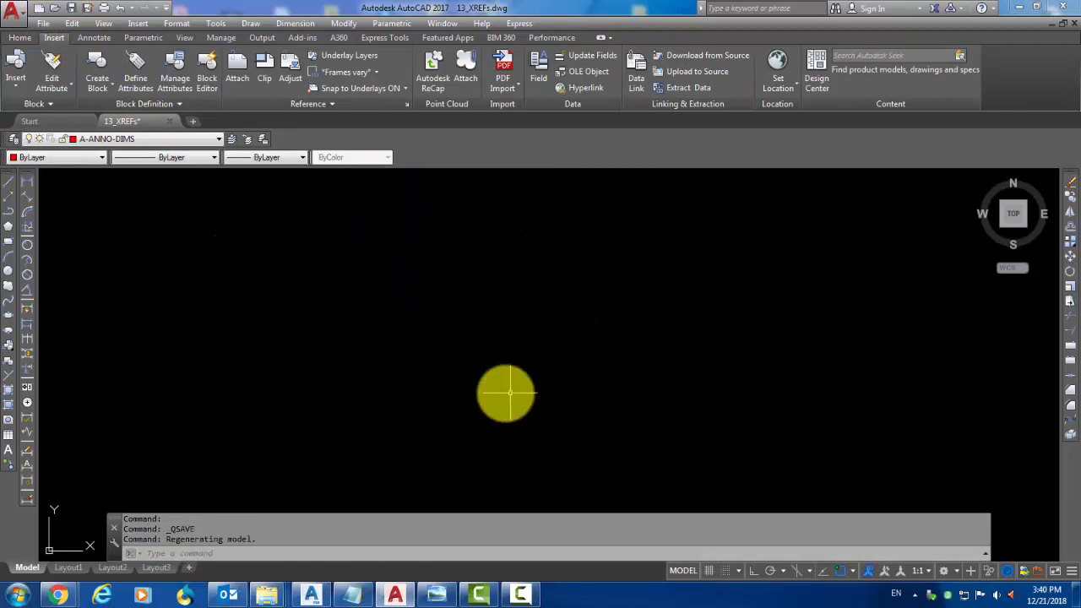
{"action": "scroll", "coordinate": [491, 401], "scroll_direction": "down", "scroll_amount": 2}
{"action": "left_click", "coordinate": [26, 15]}
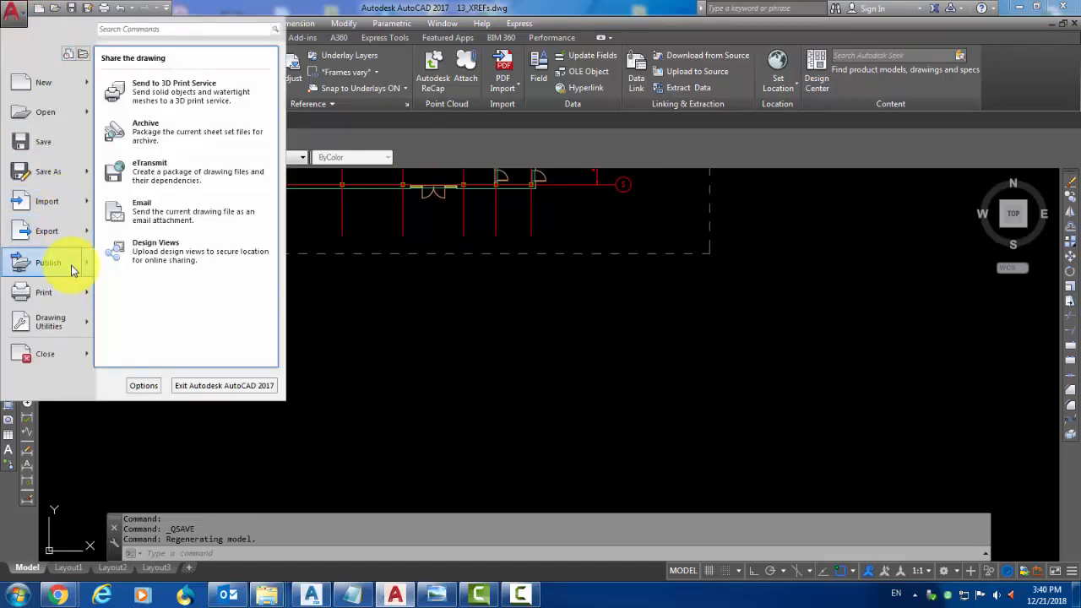
{"action": "left_click", "coordinate": [147, 171]}
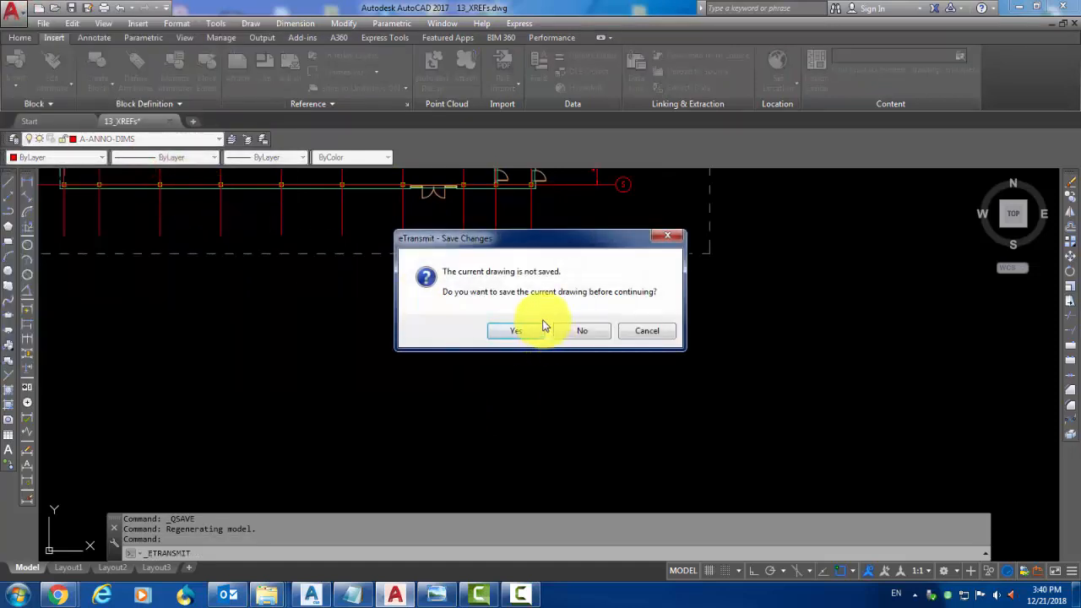
{"action": "left_click", "coordinate": [589, 335]}
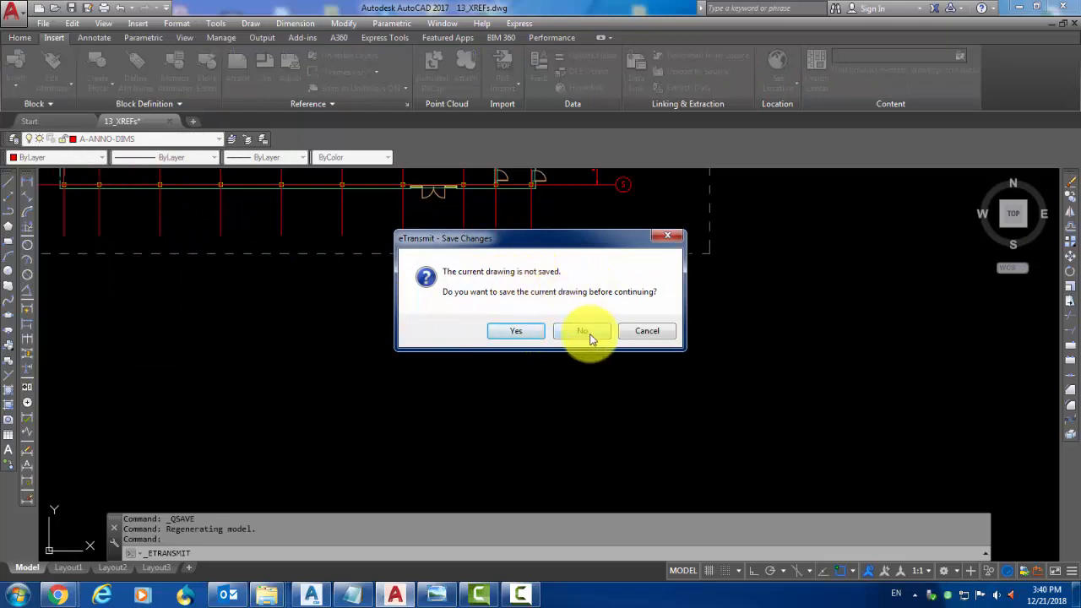
{"action": "left_click", "coordinate": [643, 334]}
Bring the whole floor plan back into view and save 13_XREFs.dwg again
{"action": "scroll", "coordinate": [525, 402], "scroll_direction": "down", "scroll_amount": 4}
{"action": "scroll", "coordinate": [514, 371], "scroll_direction": "up", "scroll_amount": 3}
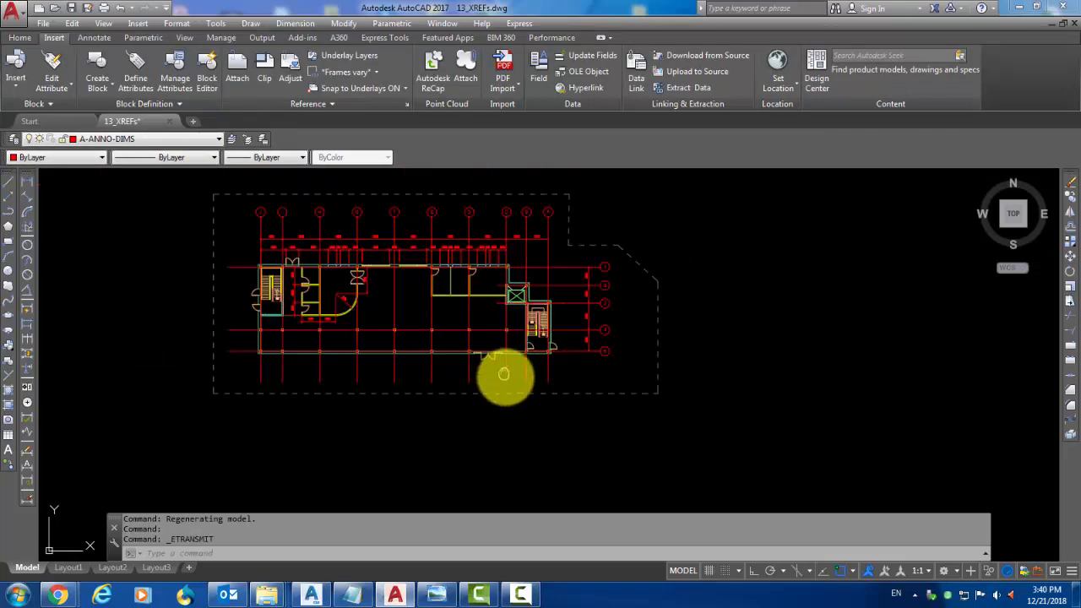
{"action": "middle_click_drag", "start_coordinate": [503, 374], "coordinate": [519, 397]}
{"action": "left_click", "coordinate": [21, 20]}
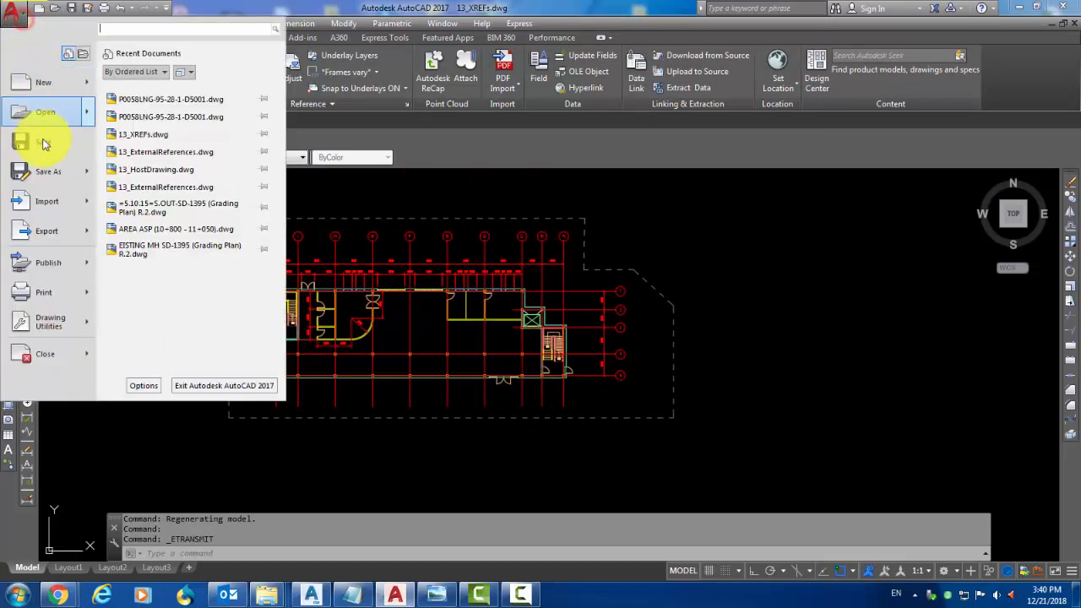
{"action": "left_click", "coordinate": [41, 153]}
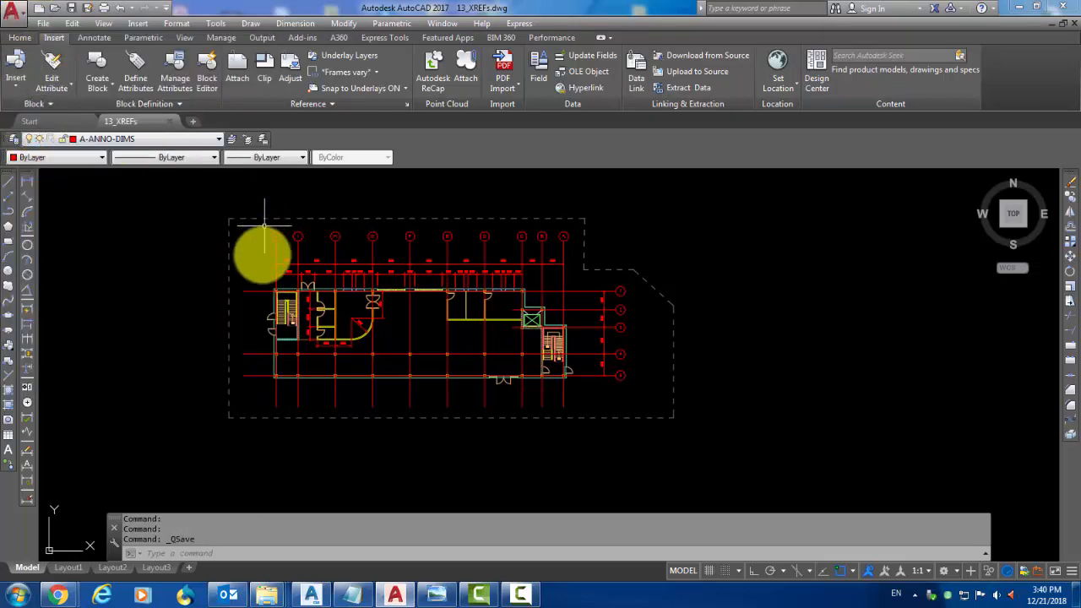
Start an eTransmit package for 13_XREFs.dwg and review its included files as a table and as a tree
{"action": "left_click", "coordinate": [23, 19]}
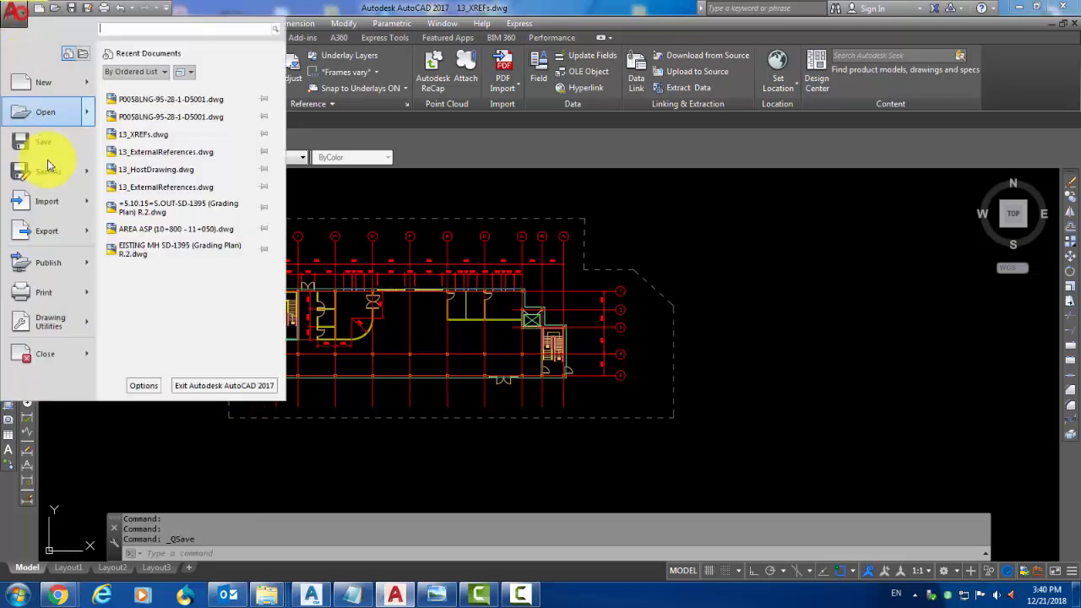
{"action": "mouse_move", "coordinate": [67, 267]}
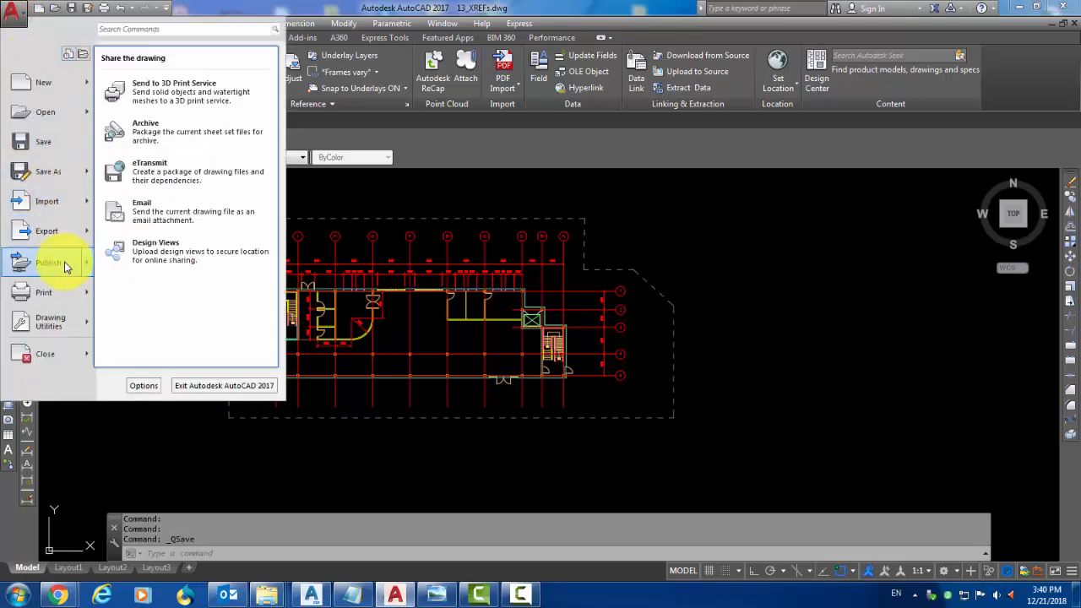
{"action": "left_click", "coordinate": [151, 169]}
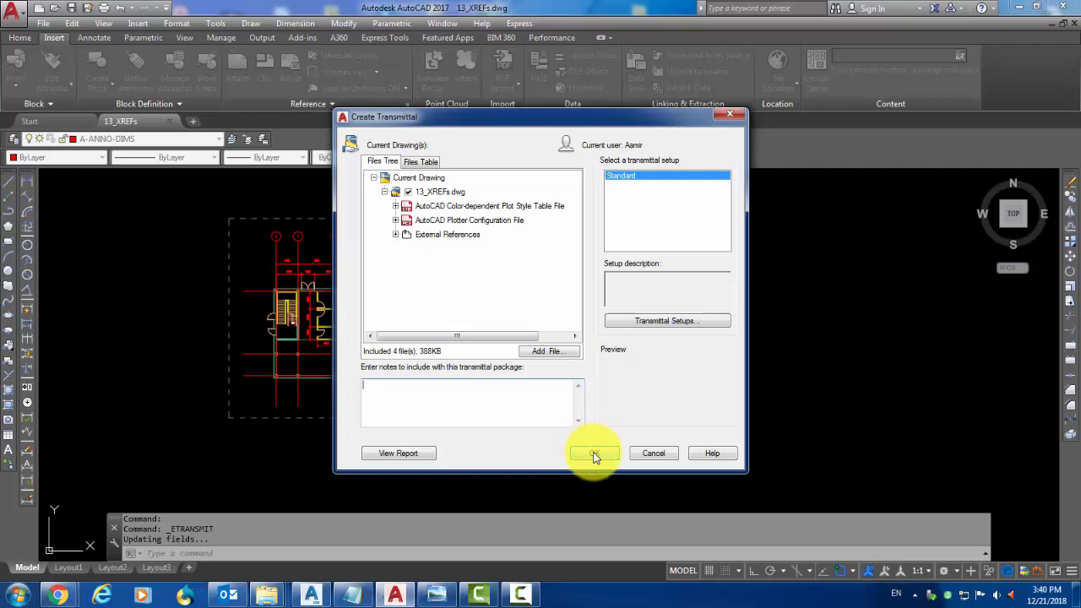
{"action": "left_click", "coordinate": [427, 162]}
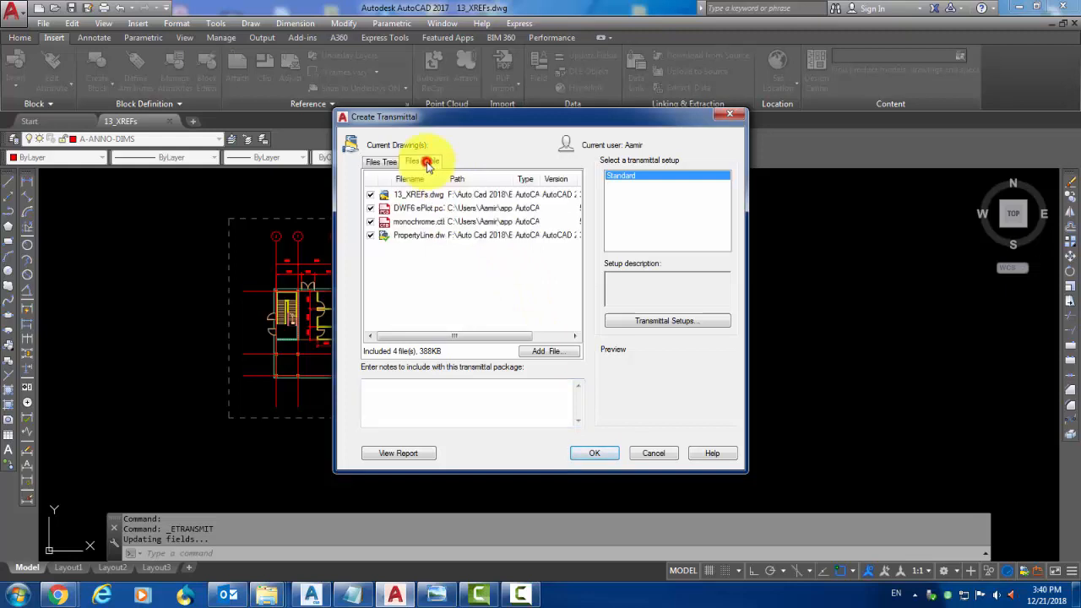
{"action": "left_click", "coordinate": [383, 162]}
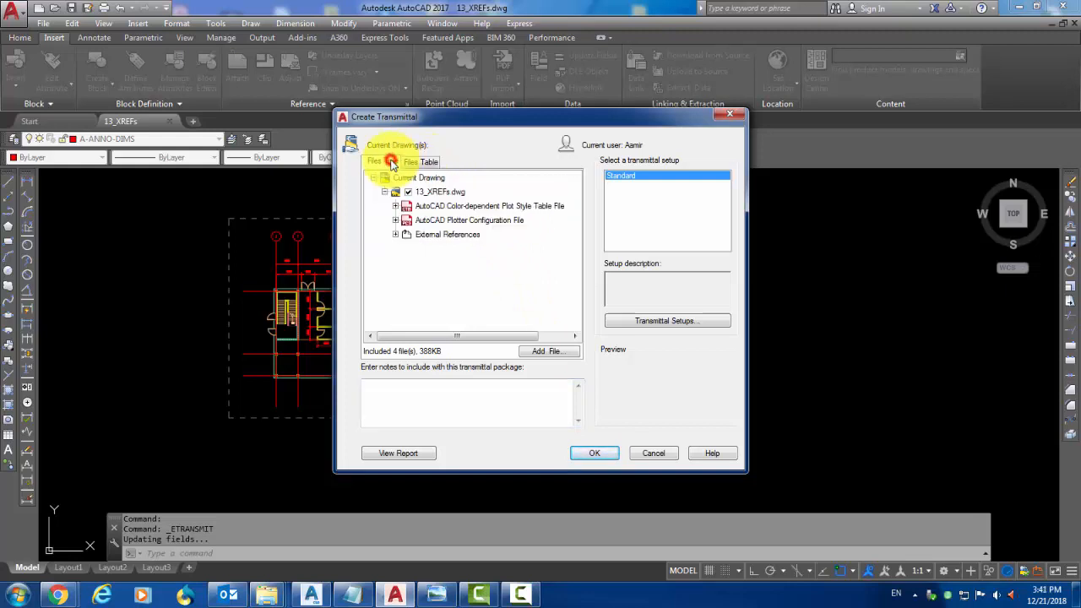
Create the transmittal with the Standard setup and save it to the Desktop as 13_XREFs - Standard.zip
{"action": "left_click", "coordinate": [597, 456]}
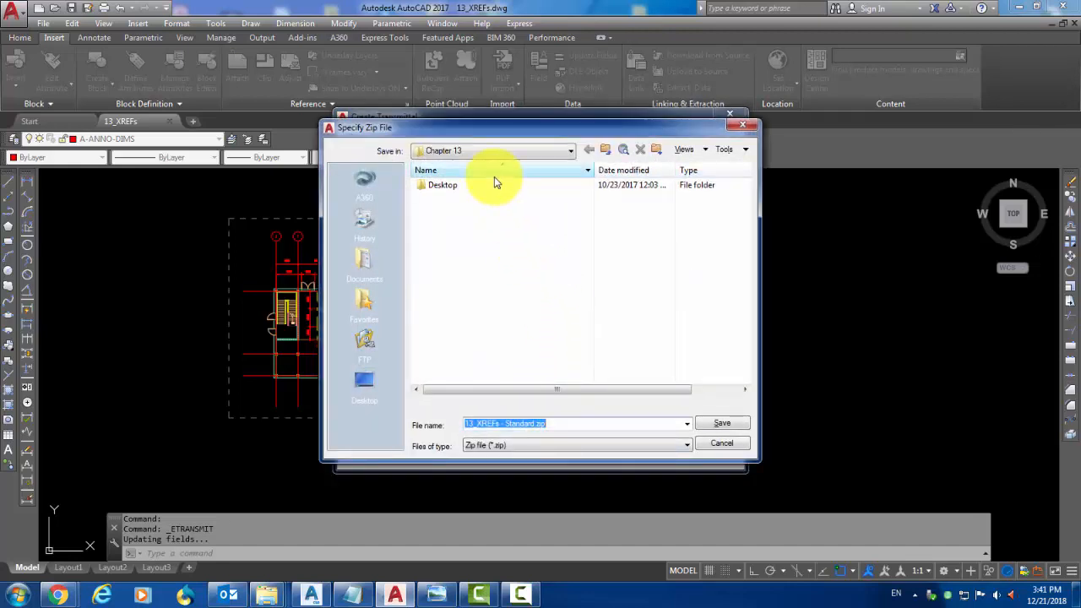
{"action": "left_click", "coordinate": [521, 156]}
{"action": "scroll", "coordinate": [512, 190], "scroll_direction": "up", "scroll_amount": 3}
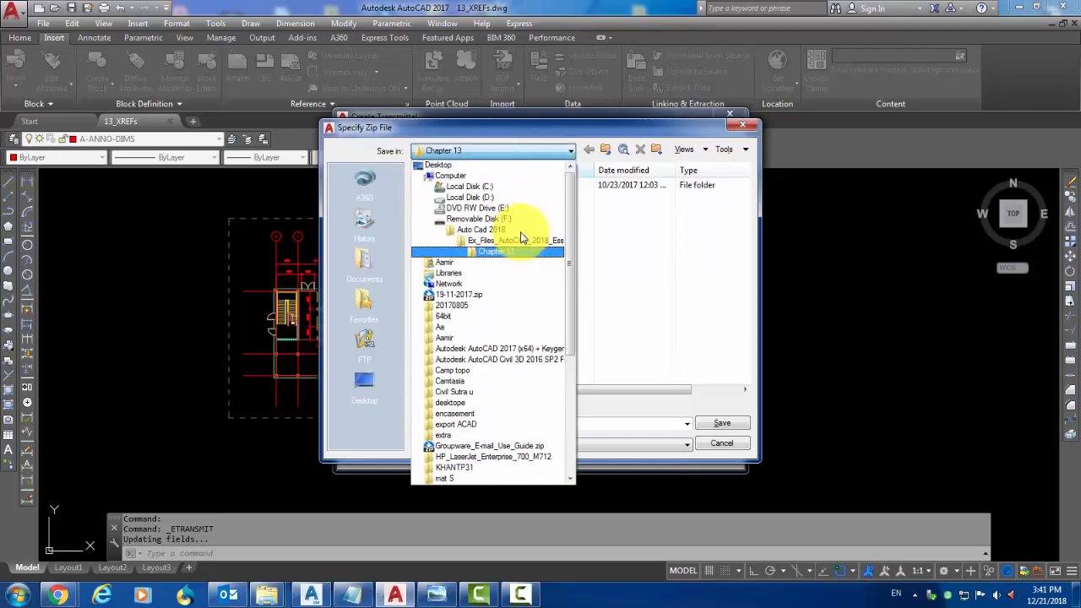
{"action": "left_click", "coordinate": [496, 166]}
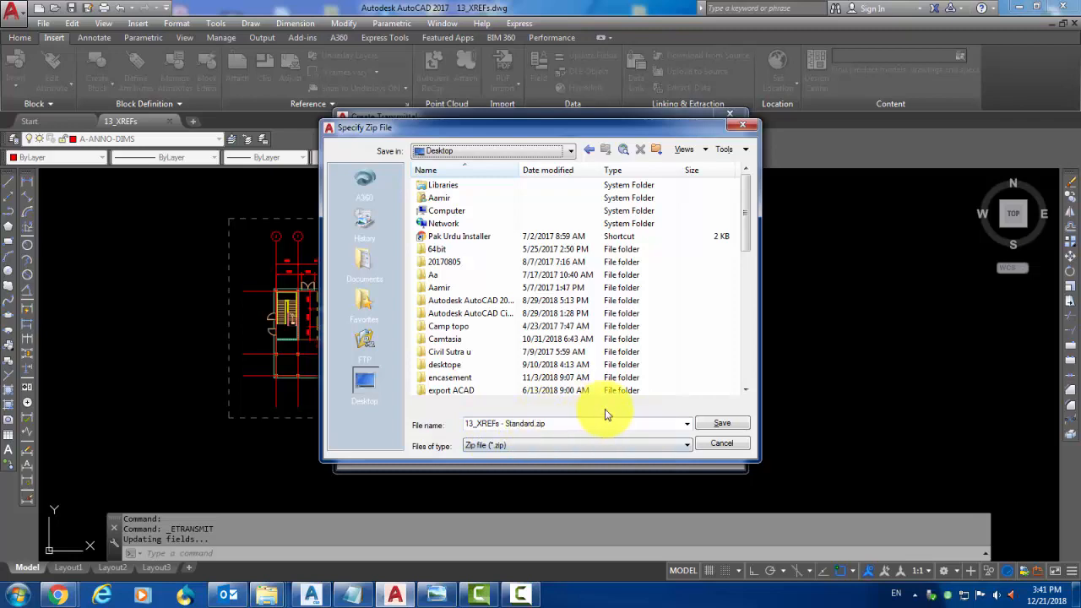
{"action": "left_click", "coordinate": [721, 426]}
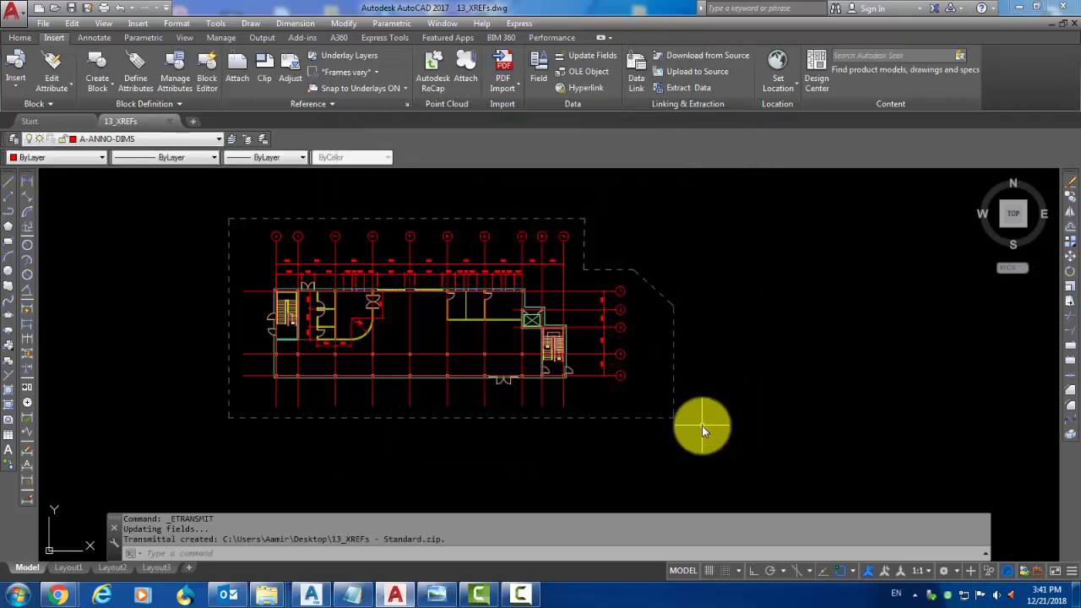
Open 13_XREFs - Standard.zip from the desktop, examine the packaged PropertyLine.dwg and 13_XREFs.dwg entries, and close the archive
{"action": "left_click", "coordinate": [1018, 7]}
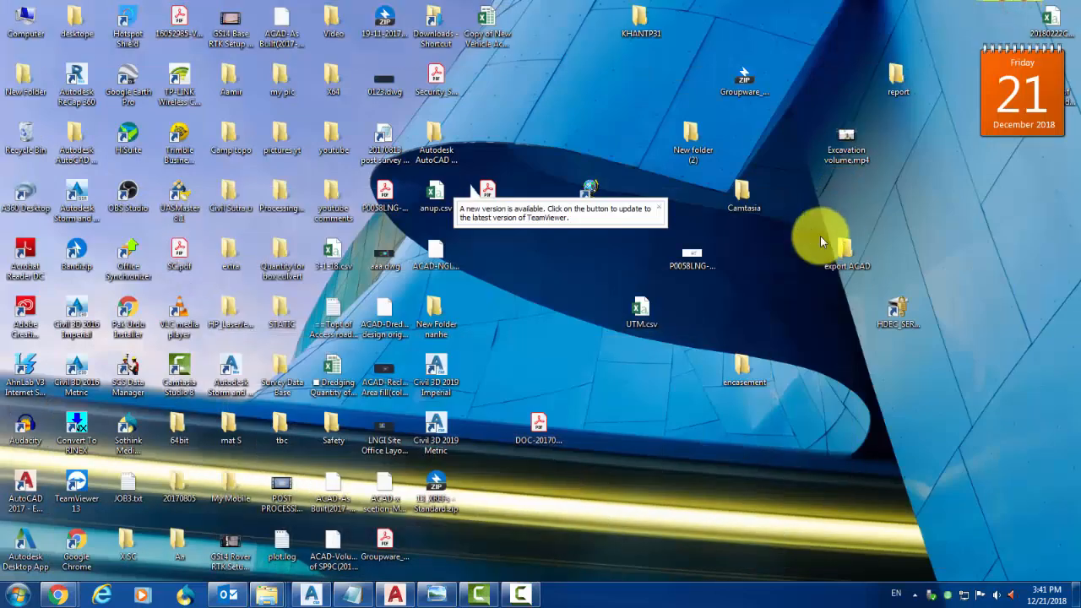
{"action": "left_click", "coordinate": [432, 479]}
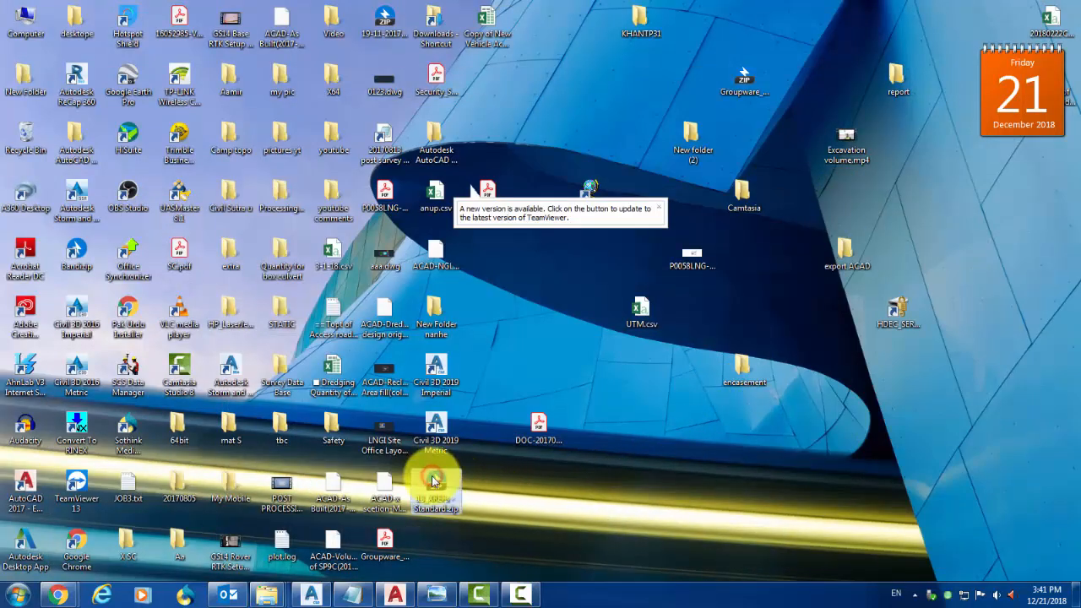
{"action": "right_click", "coordinate": [433, 480]}
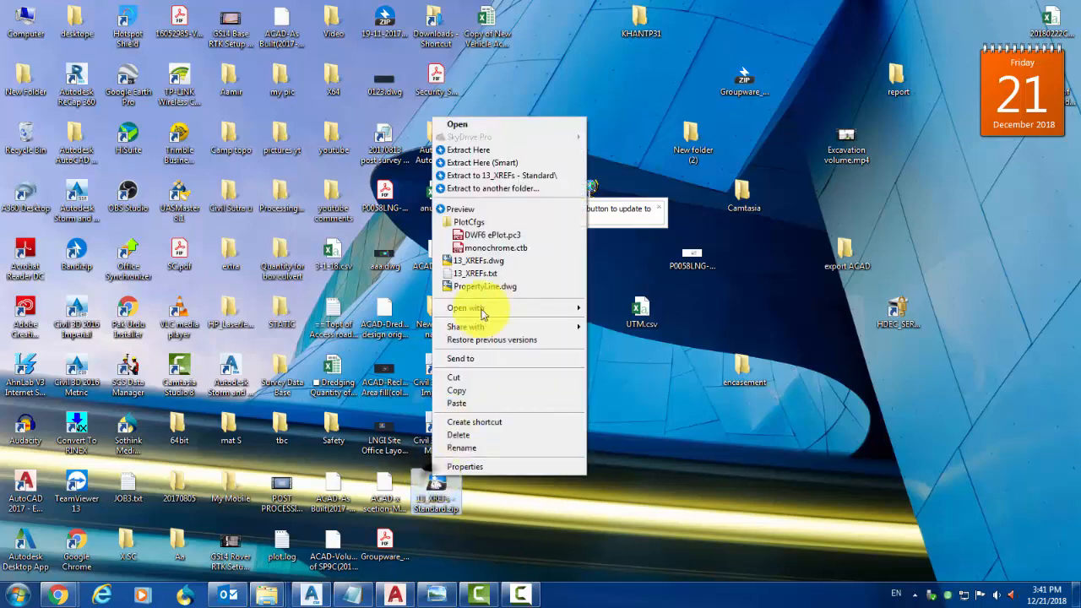
{"action": "left_click", "coordinate": [456, 125]}
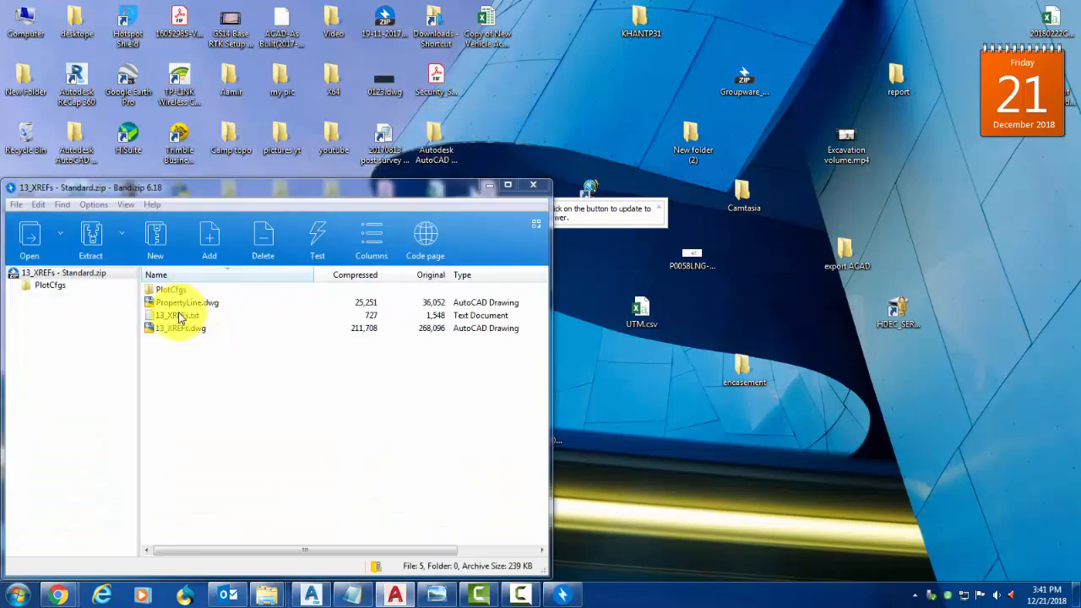
{"action": "left_click", "coordinate": [178, 306]}
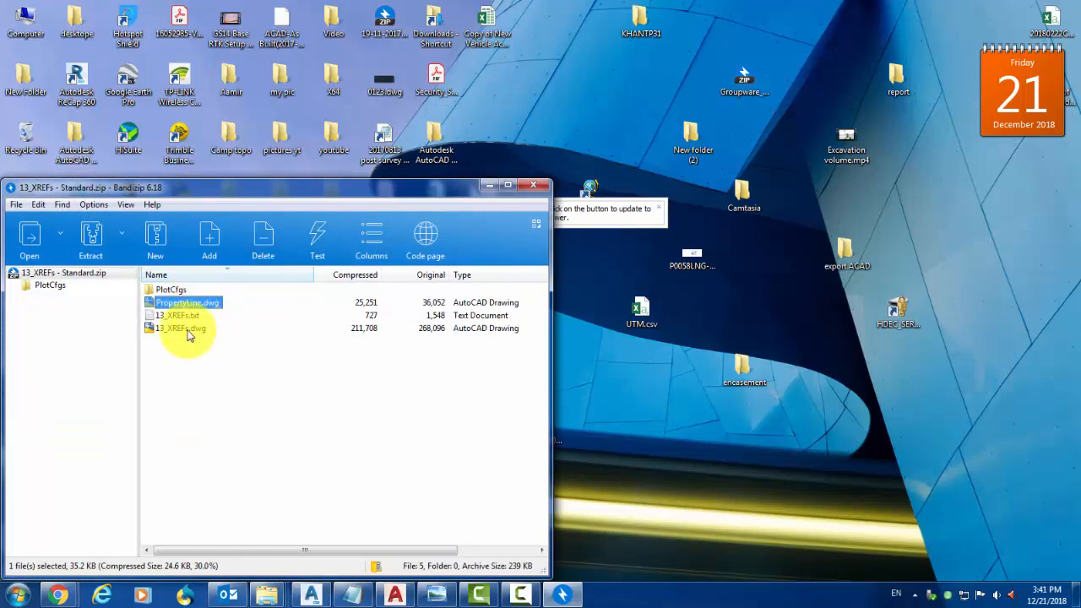
{"action": "left_click", "coordinate": [187, 329]}
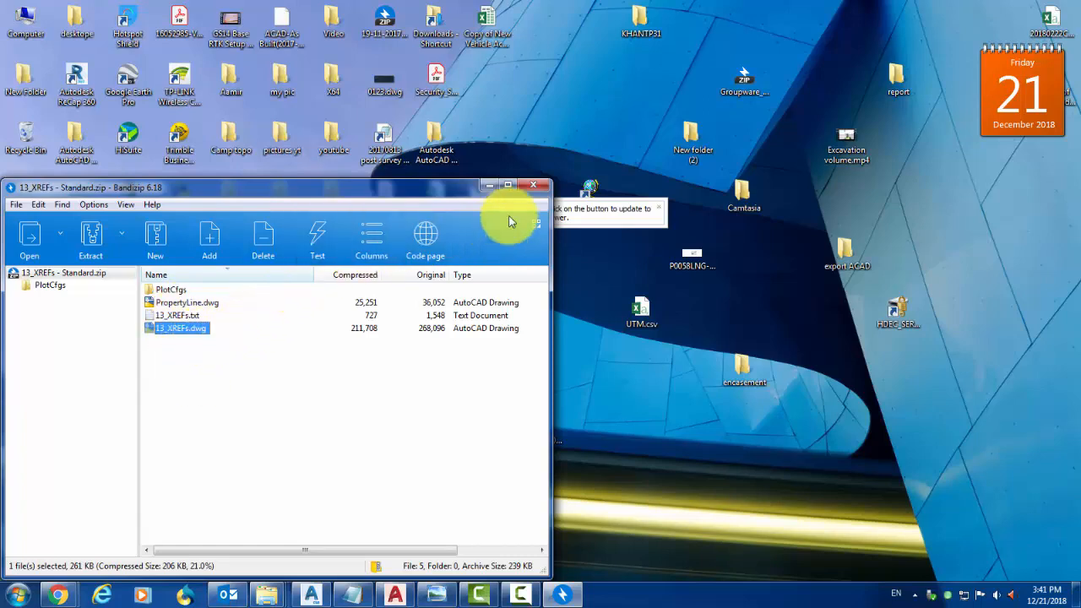
{"action": "left_click", "coordinate": [532, 184]}
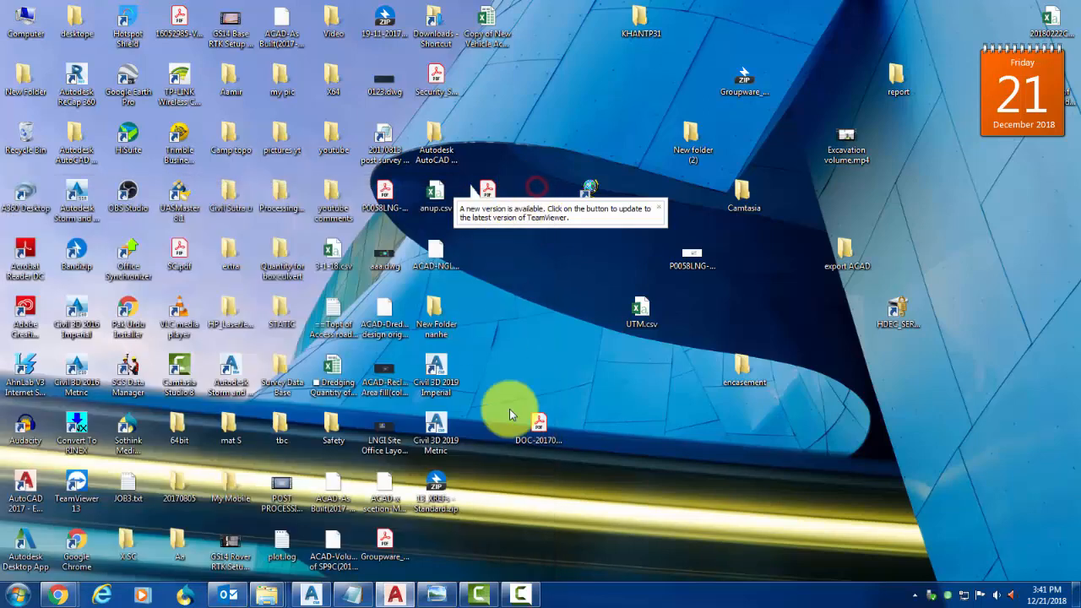
Delete 13_XREFs - Standard.zip from the desktop and switch back to the 13_XREFs drawing in AutoCAD
{"action": "left_click", "coordinate": [454, 504]}
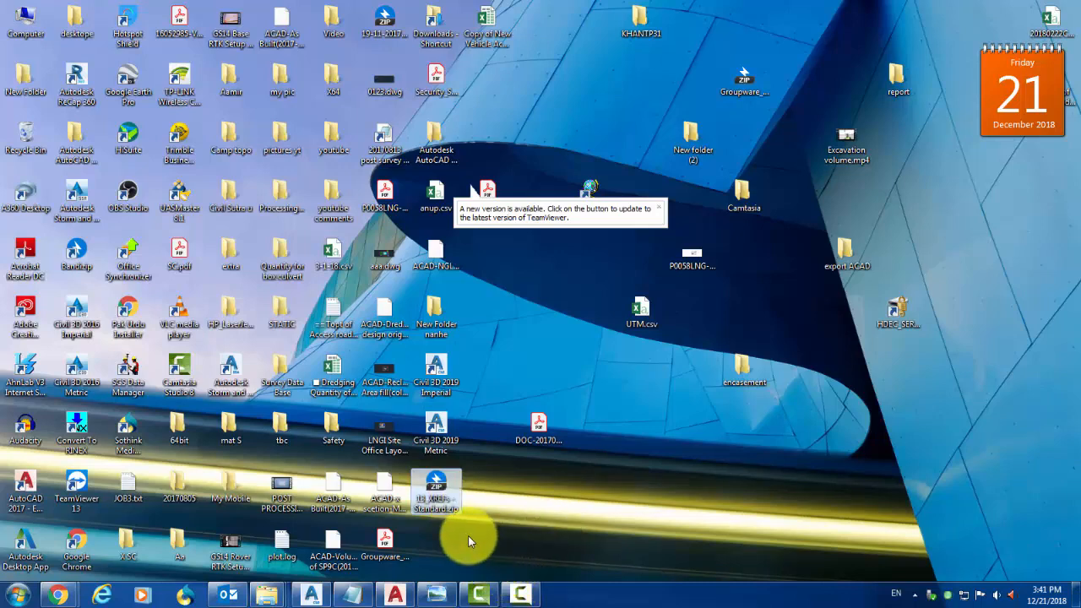
{"action": "right_click", "coordinate": [444, 510]}
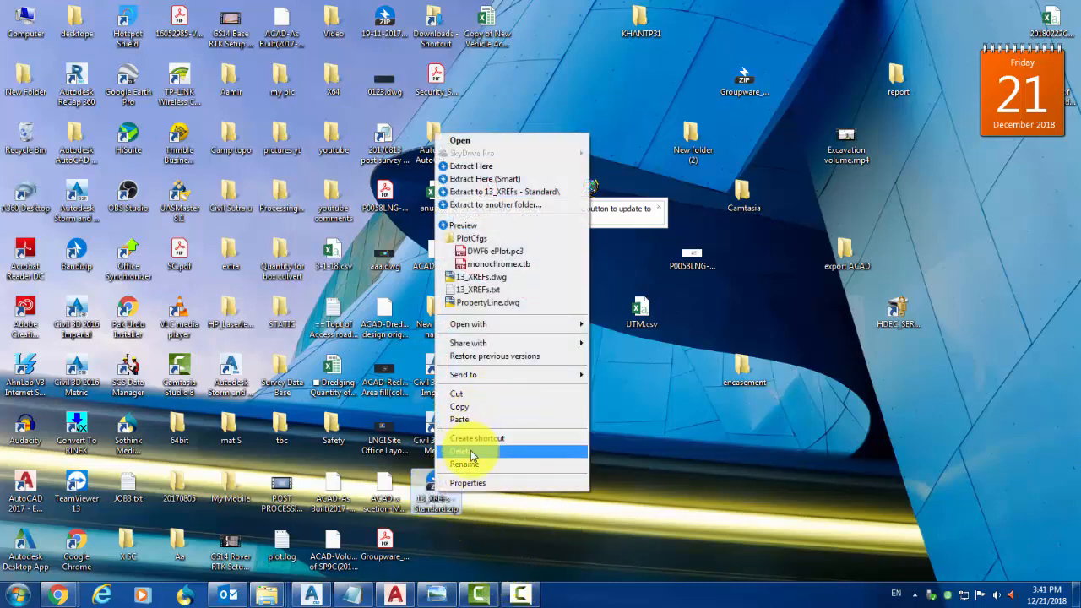
{"action": "left_click", "coordinate": [470, 453]}
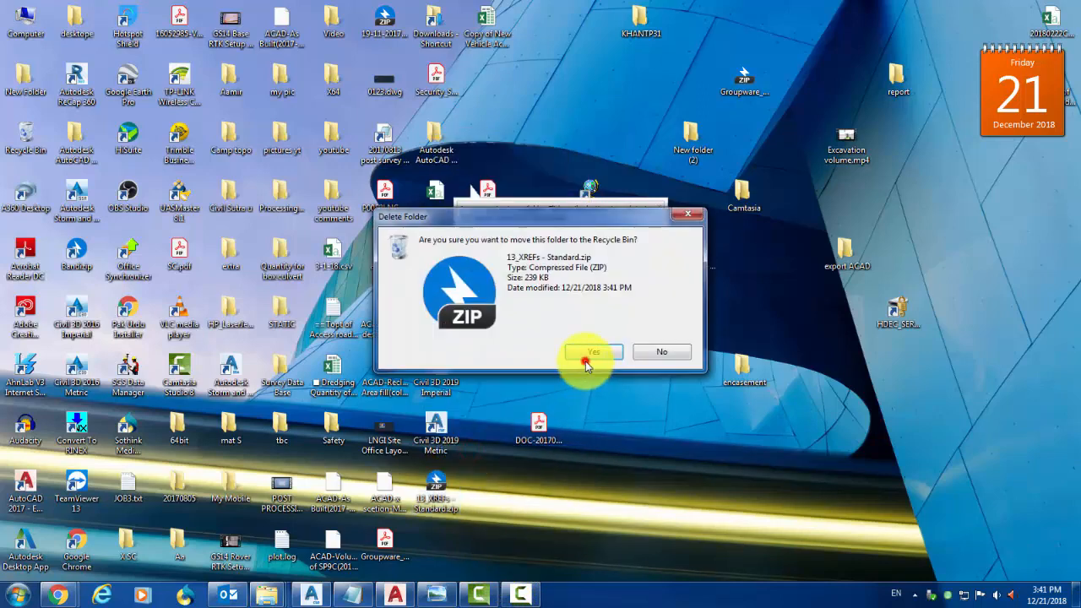
{"action": "left_click", "coordinate": [593, 352]}
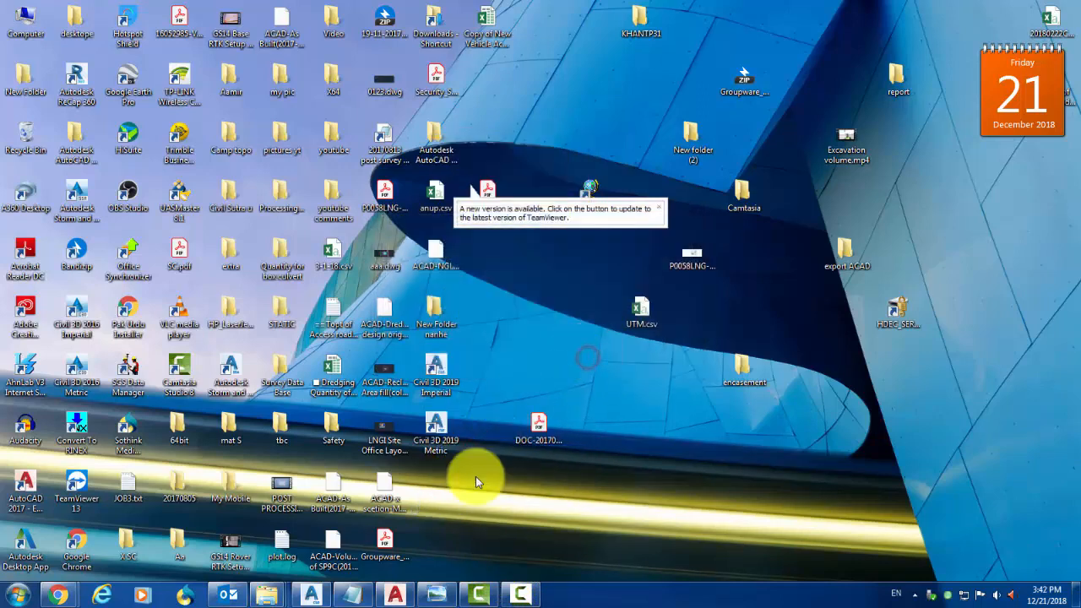
{"action": "left_click", "coordinate": [395, 595]}
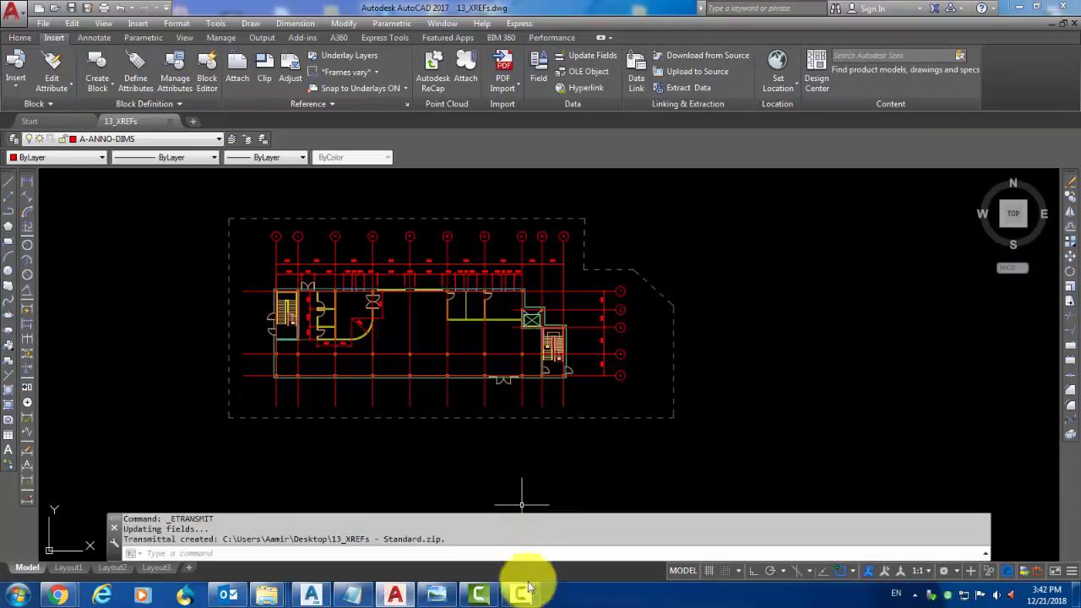
{"action": "left_click", "coordinate": [520, 595]}
{"action": "left_click", "coordinate": [523, 594]}
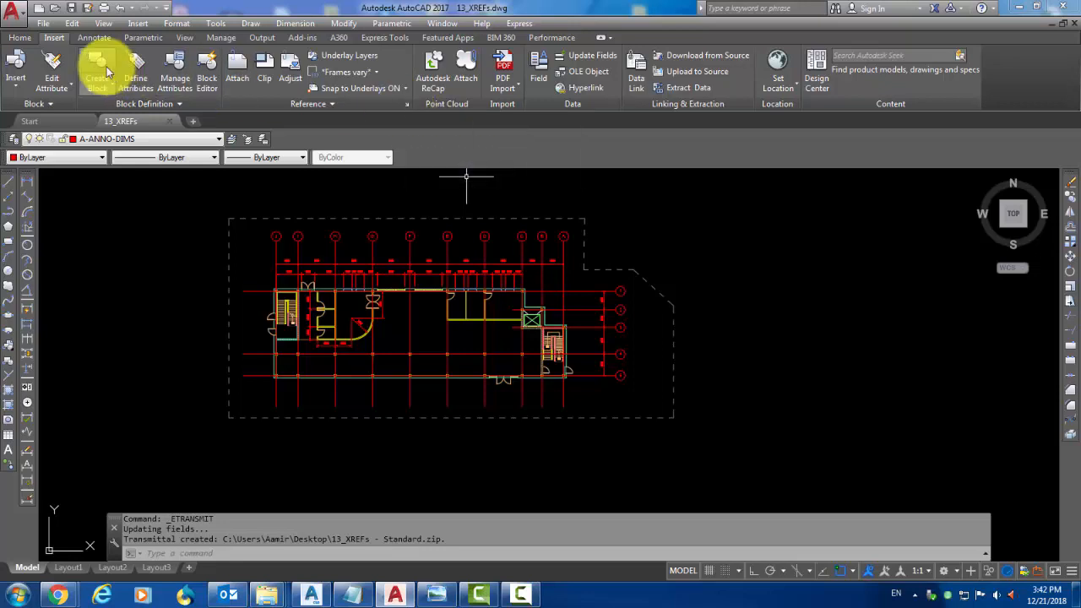
Bind the PropertyLine external reference into the 13_XREFs drawing using the Bind type
{"action": "left_click", "coordinate": [407, 105]}
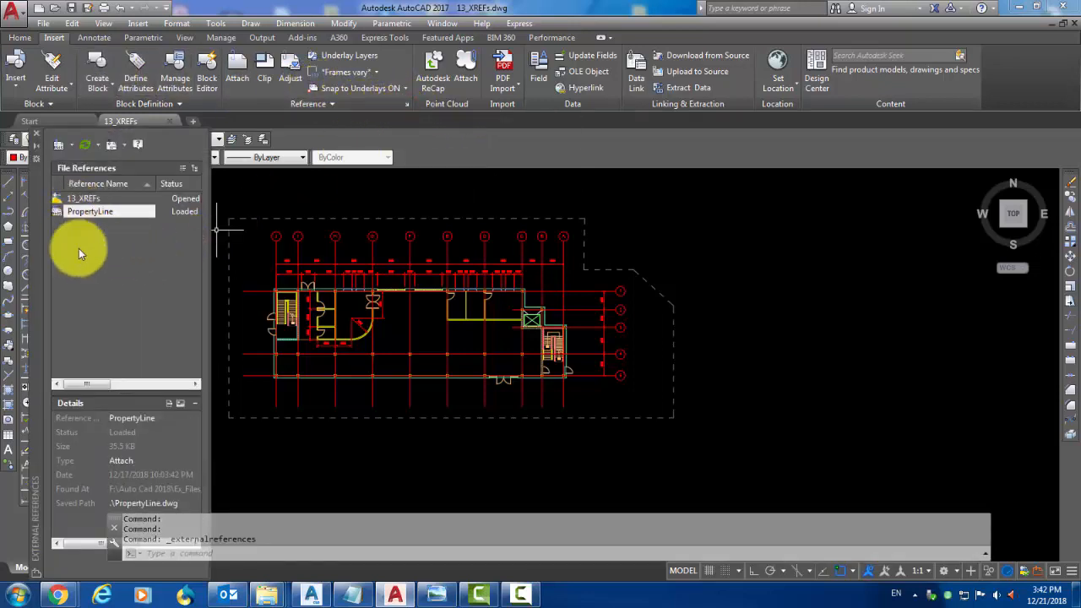
{"action": "right_click", "coordinate": [110, 212]}
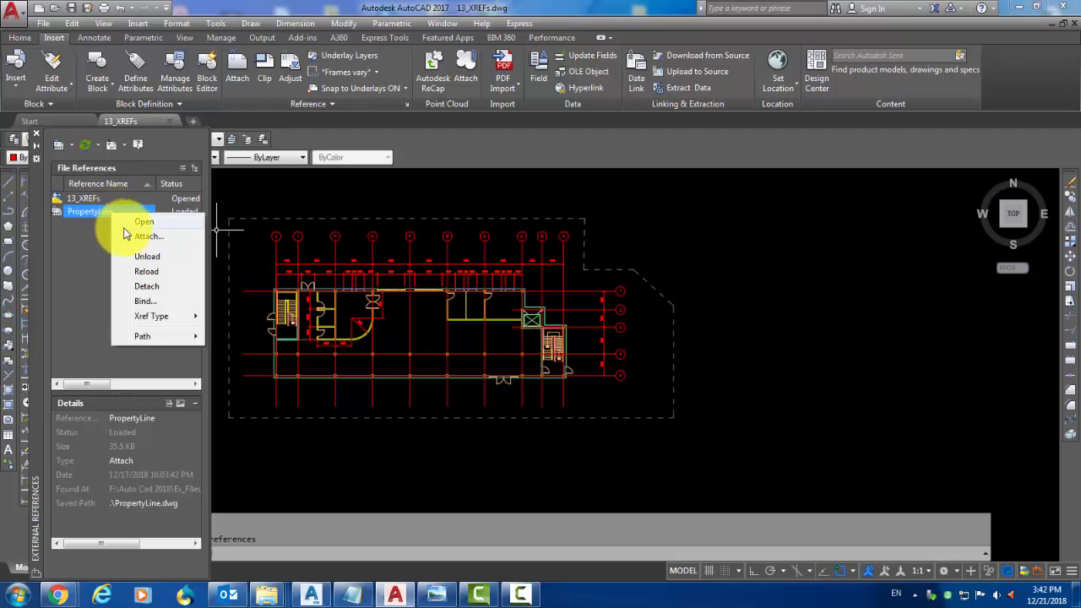
{"action": "left_click", "coordinate": [148, 302]}
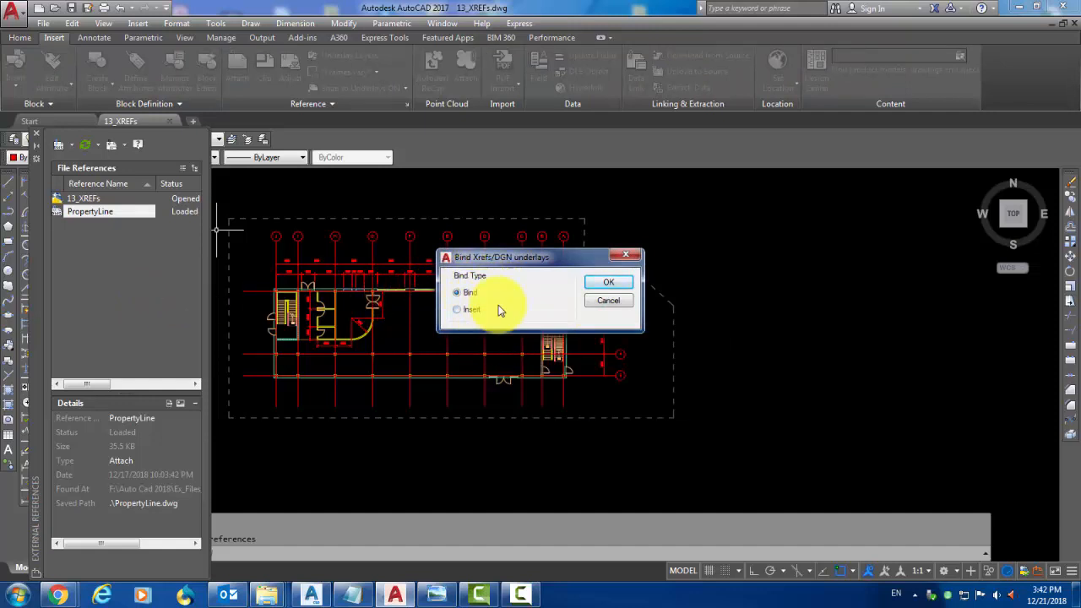
{"action": "left_click", "coordinate": [619, 285]}
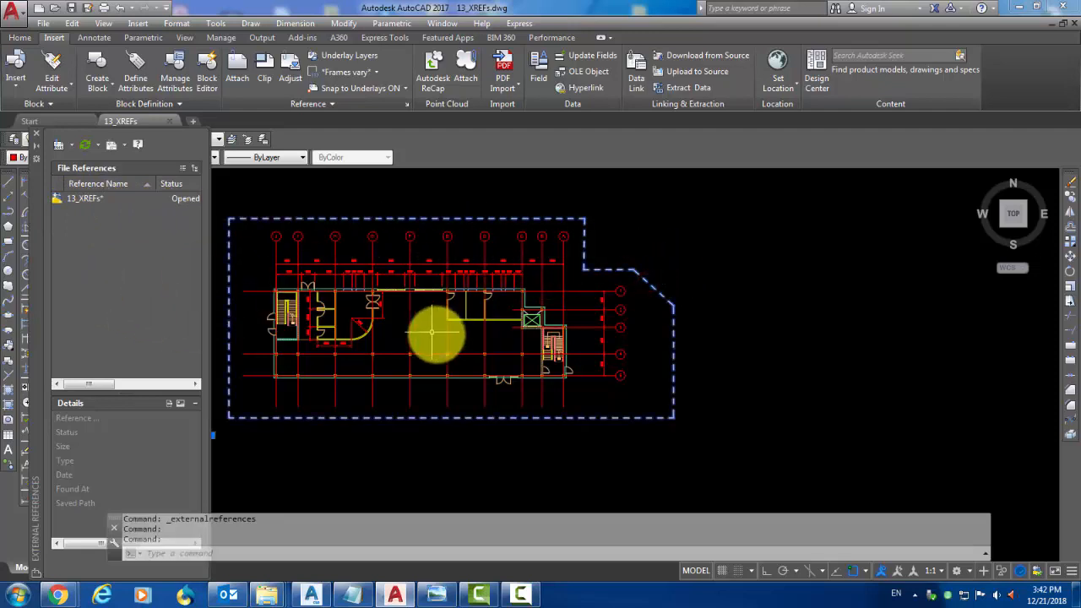
{"action": "middle_click_drag", "start_coordinate": [434, 330], "coordinate": [558, 346]}
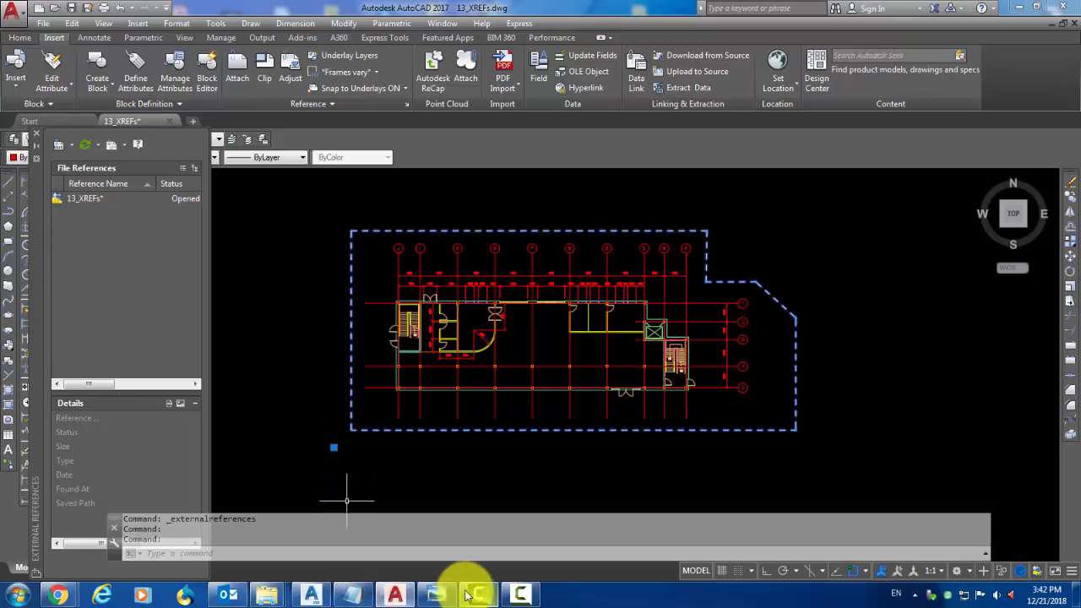
View and close the XREF.JPG image, and undo the binding of the PropertyLine reference in 13_XREFs
{"action": "left_click", "coordinate": [432, 593]}
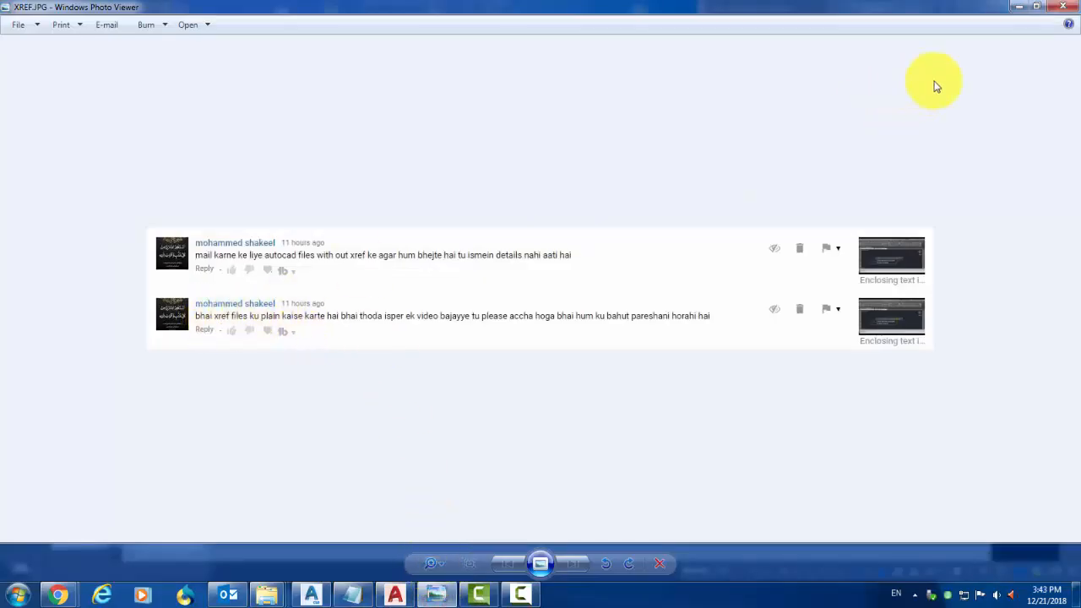
{"action": "left_click", "coordinate": [1062, 6]}
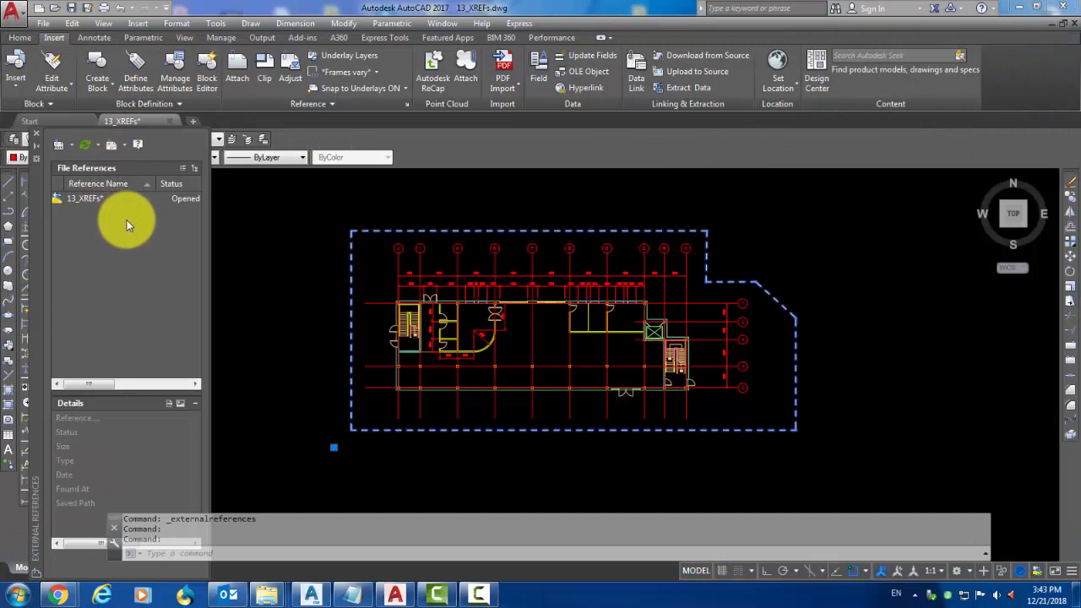
{"action": "left_click", "coordinate": [121, 8]}
{"action": "left_click", "coordinate": [122, 9]}
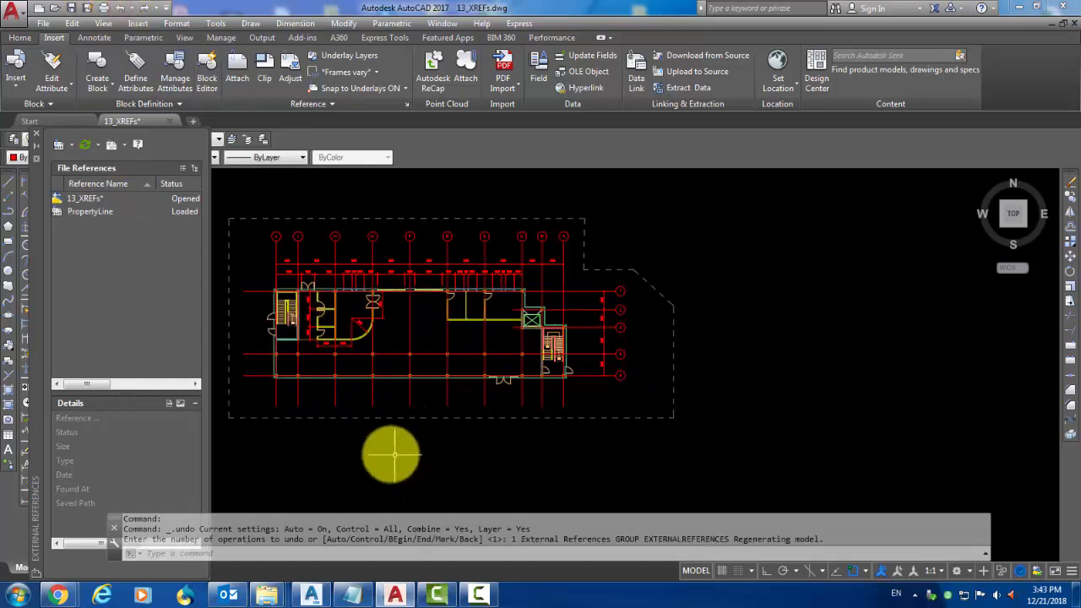
Close the external references list of 13_XREFs and return to the drawing's model space
{"action": "middle_click_drag", "start_coordinate": [394, 455], "coordinate": [490, 458]}
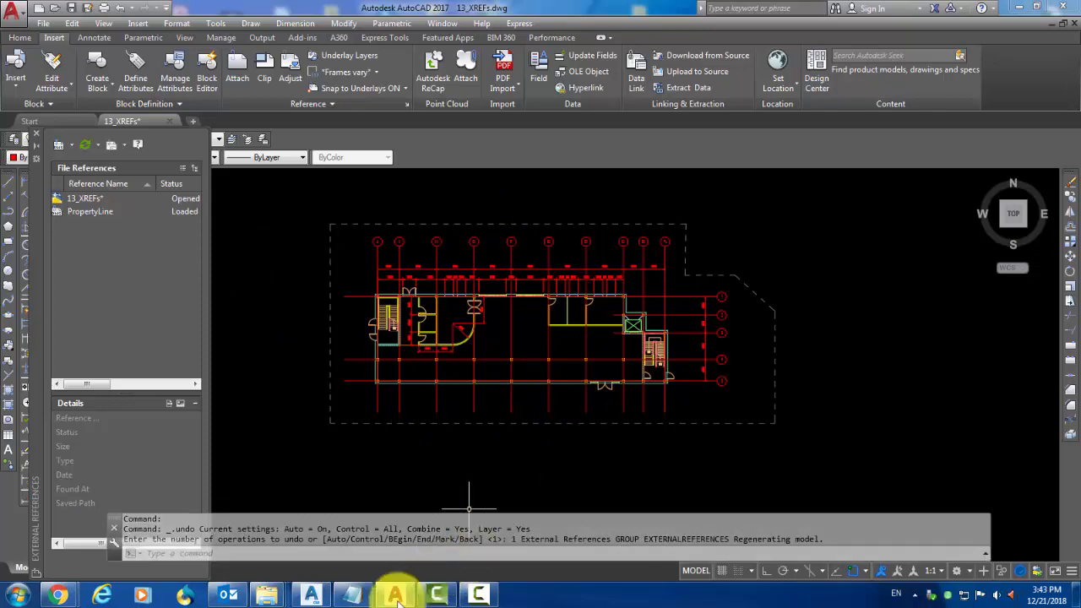
{"action": "left_click", "coordinate": [353, 595]}
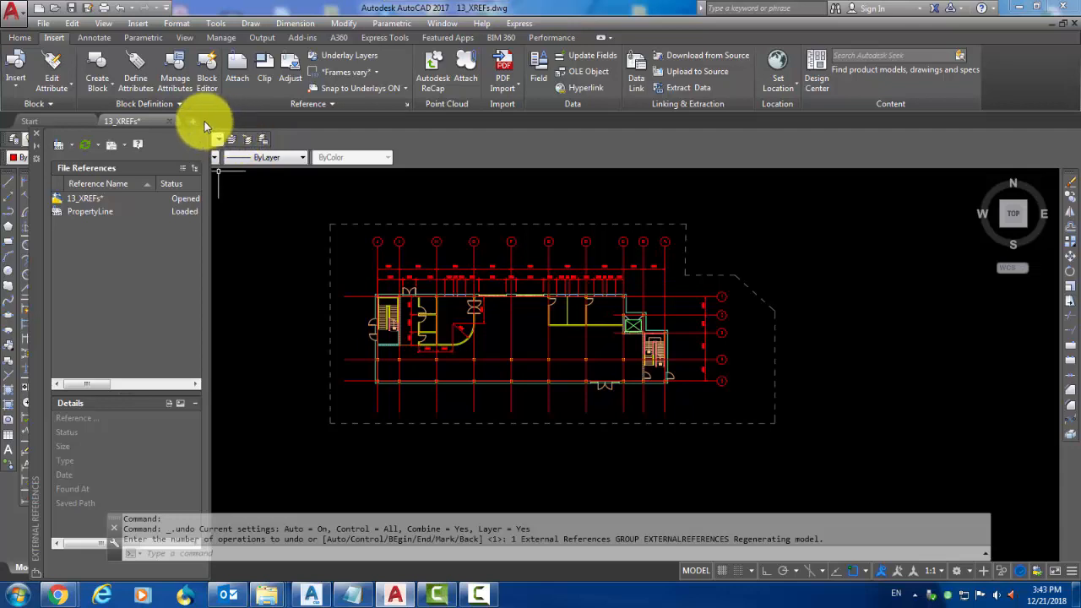
{"action": "left_click", "coordinate": [36, 131]}
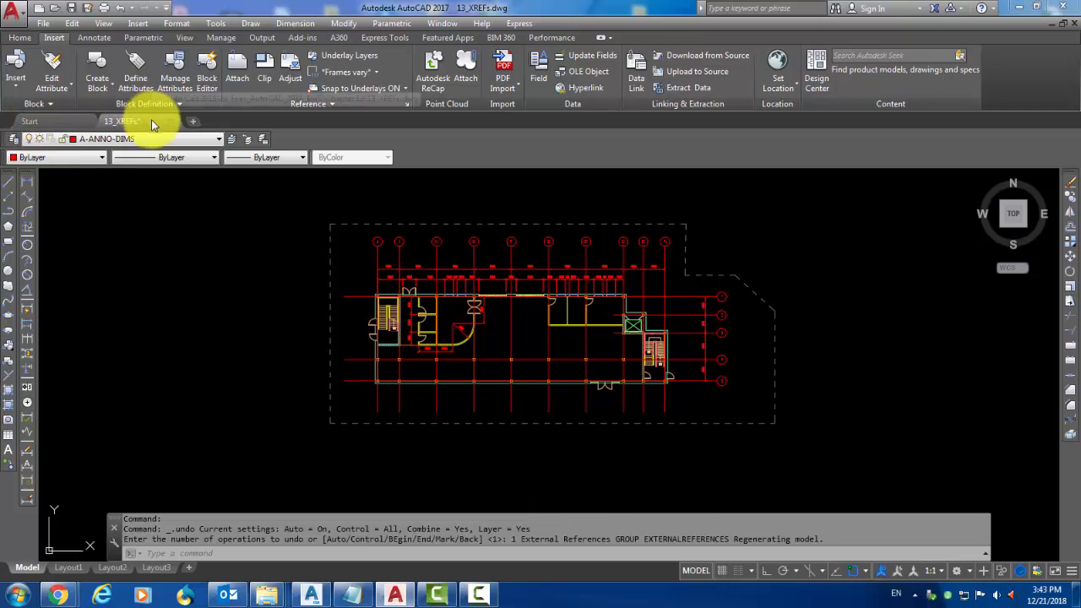
{"action": "mouse_move", "coordinate": [154, 125]}
{"action": "left_click", "coordinate": [61, 190]}
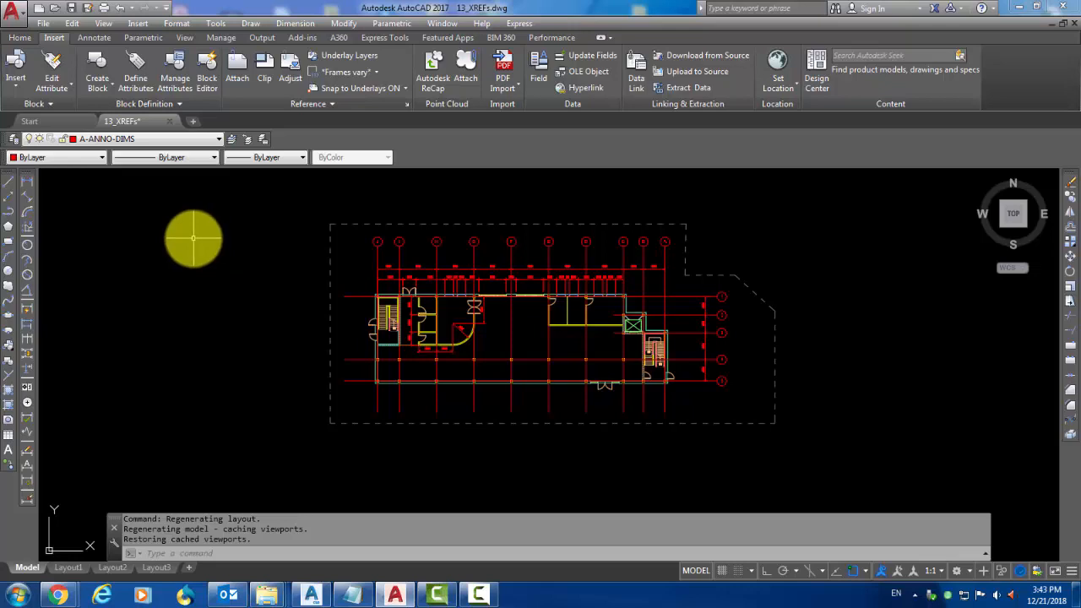
Create a new blank drawing and turn off its grid display
{"action": "left_click", "coordinate": [188, 122]}
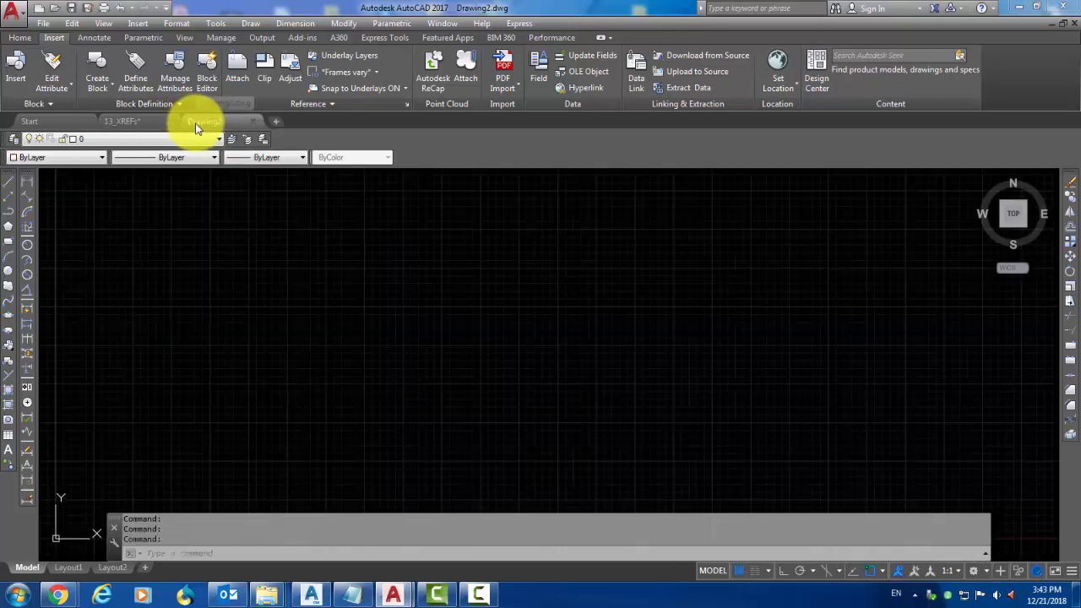
{"action": "mouse_move", "coordinate": [202, 121]}
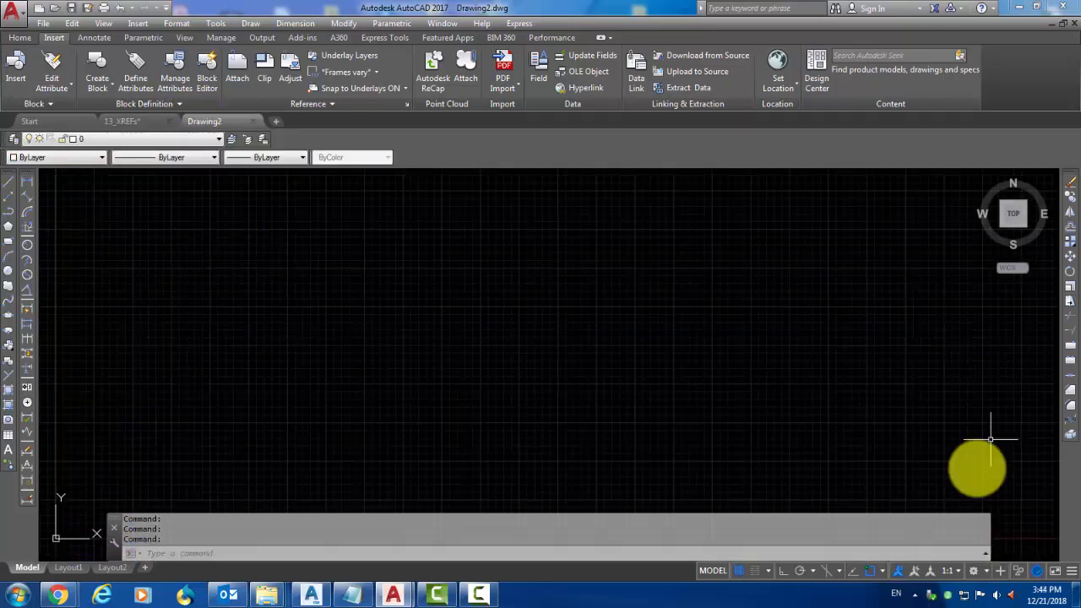
{"action": "left_click", "coordinate": [738, 570]}
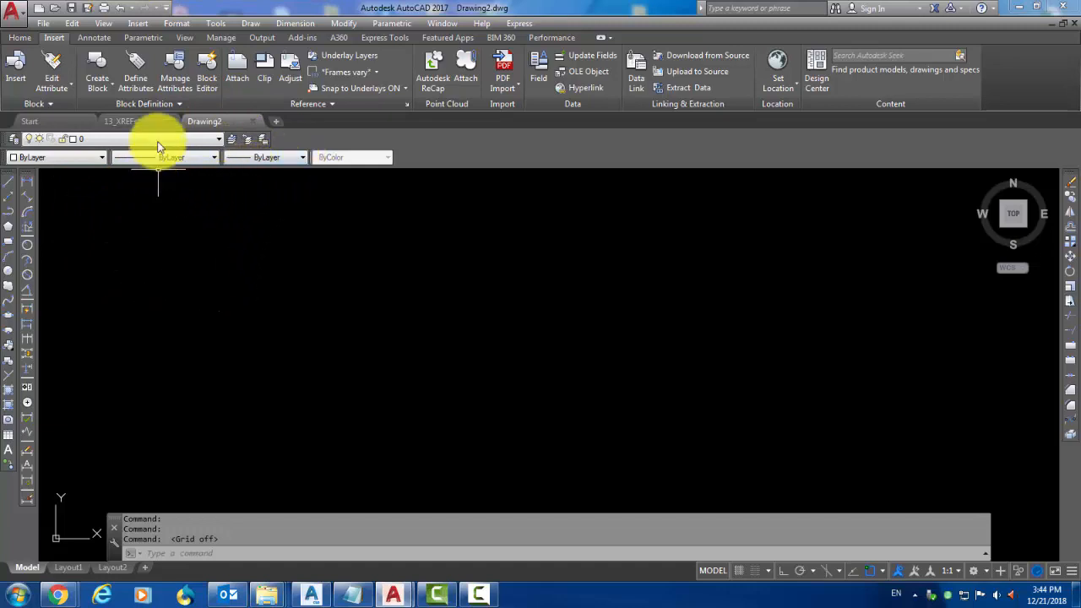
Open the external references list of Drawing2 and start attaching a DWG reference, choosing PropertyLine.dwg
{"action": "left_click", "coordinate": [410, 103]}
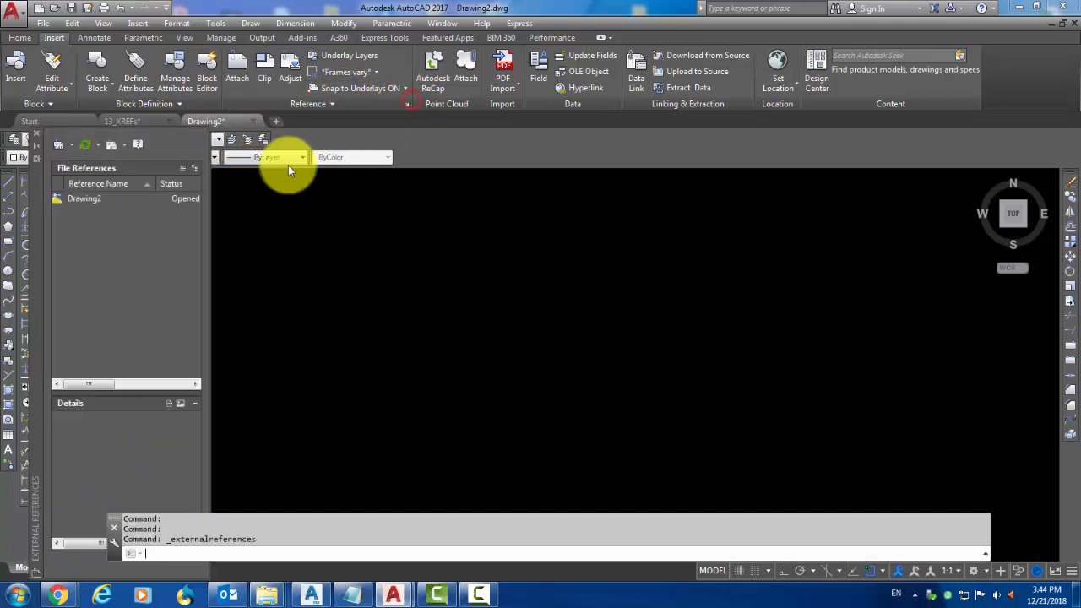
{"action": "left_click", "coordinate": [73, 143]}
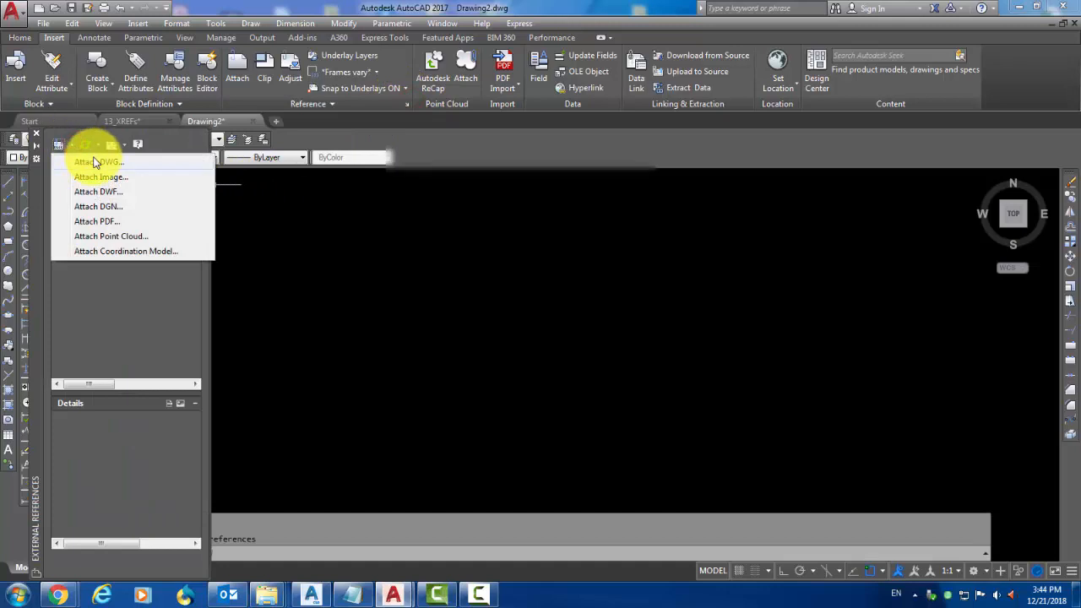
{"action": "left_click", "coordinate": [80, 163]}
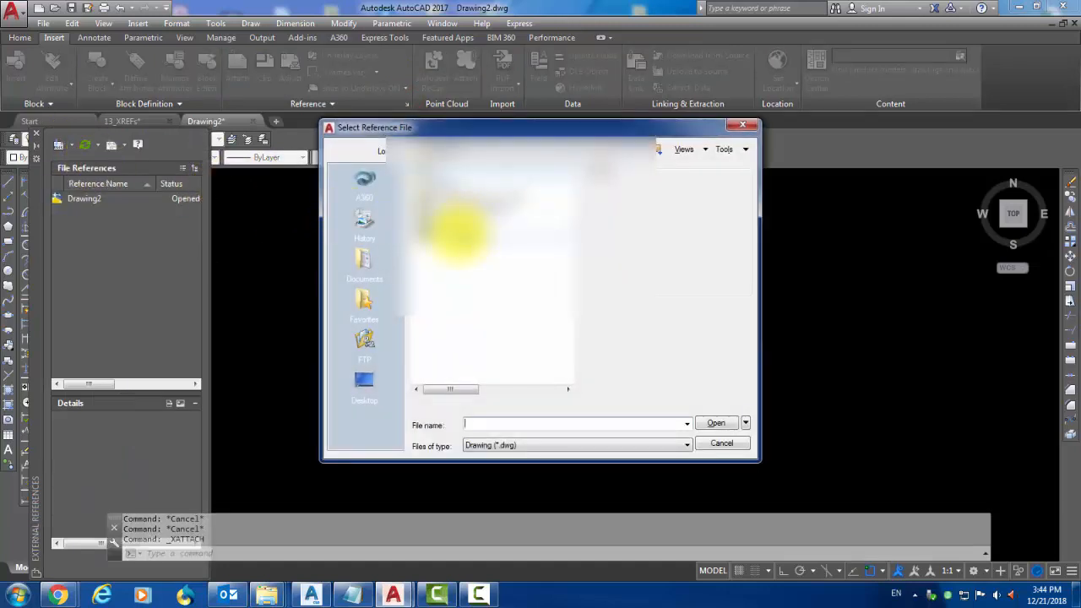
{"action": "left_click", "coordinate": [456, 234]}
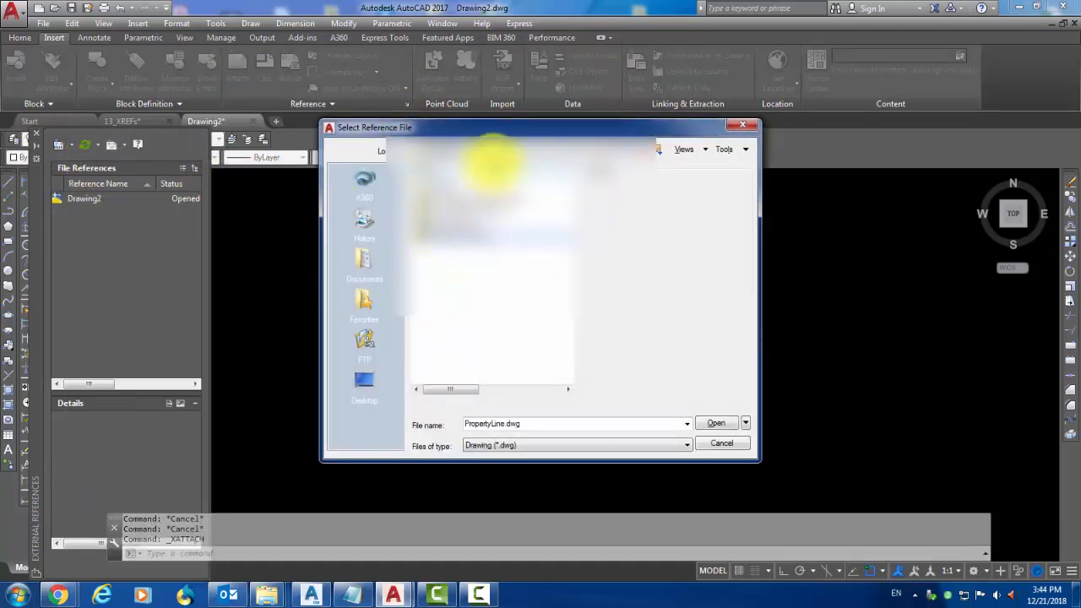
Browse to the Chapter 13 folder inside Ex_Files_AutoCAD_2018_EssT and open new block.dwg as the reference file
{"action": "left_click", "coordinate": [493, 153]}
{"action": "scroll", "coordinate": [515, 194], "scroll_direction": "up", "scroll_amount": 5}
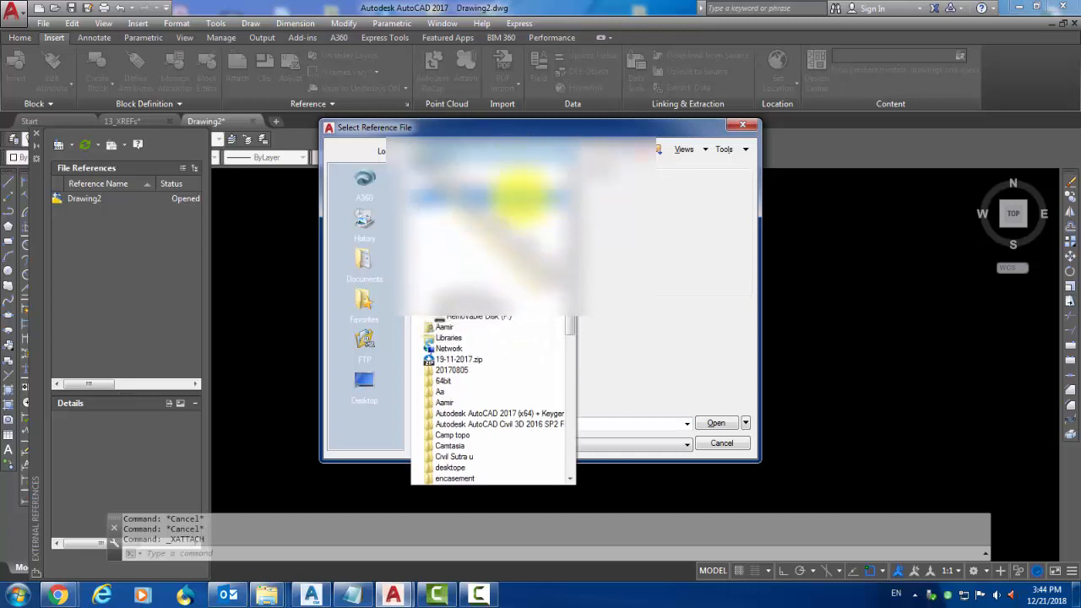
{"action": "left_click", "coordinate": [510, 319]}
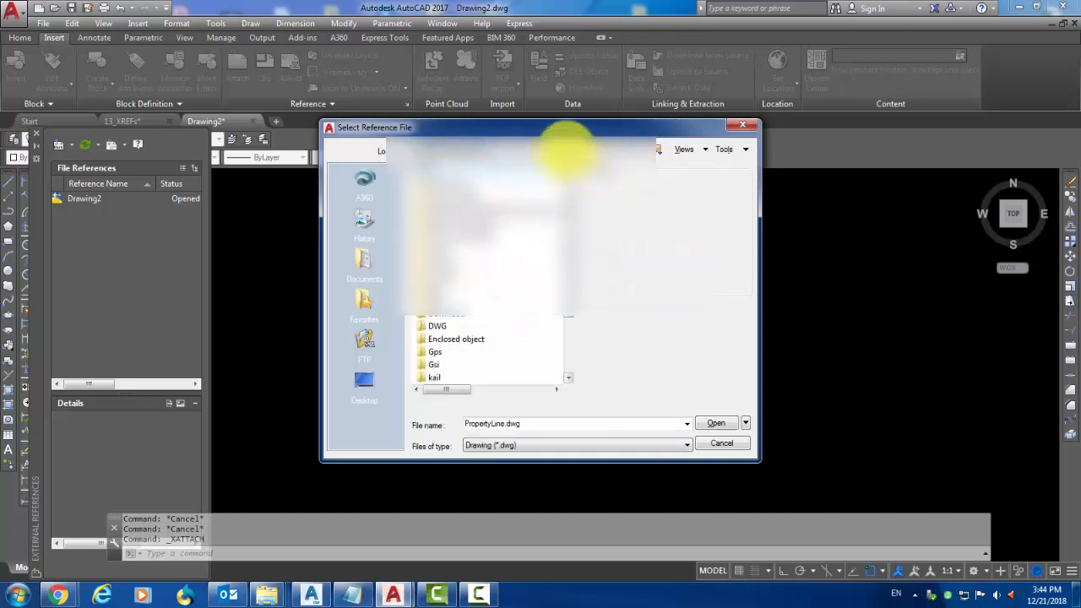
{"action": "double_click", "coordinate": [475, 200]}
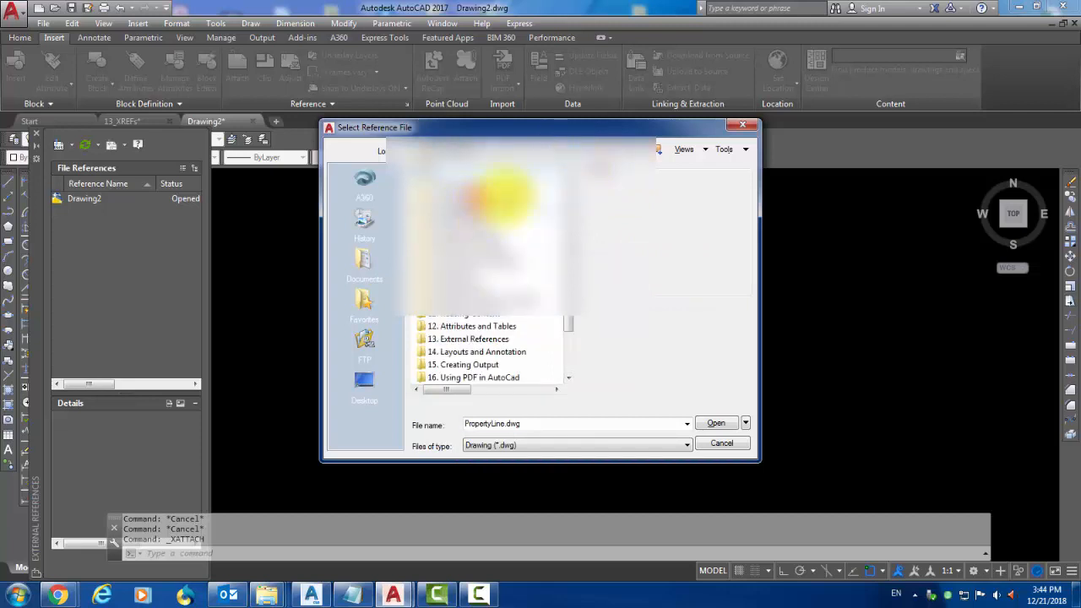
{"action": "left_click_drag", "start_coordinate": [567, 199], "coordinate": [580, 321]}
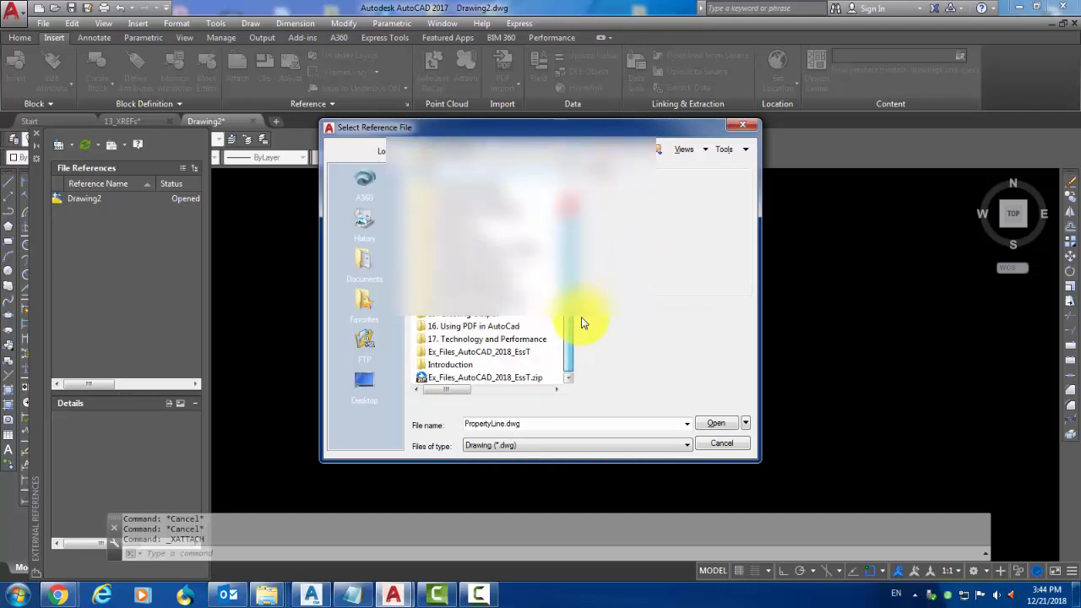
{"action": "double_click", "coordinate": [463, 352]}
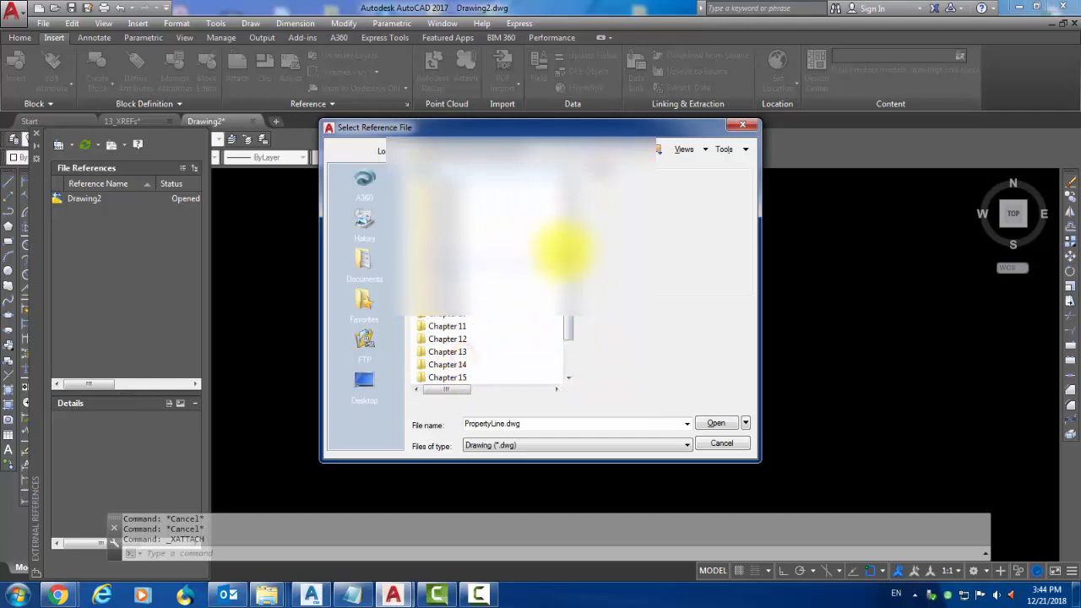
{"action": "left_click_drag", "start_coordinate": [572, 246], "coordinate": [565, 316]}
{"action": "double_click", "coordinate": [483, 321]}
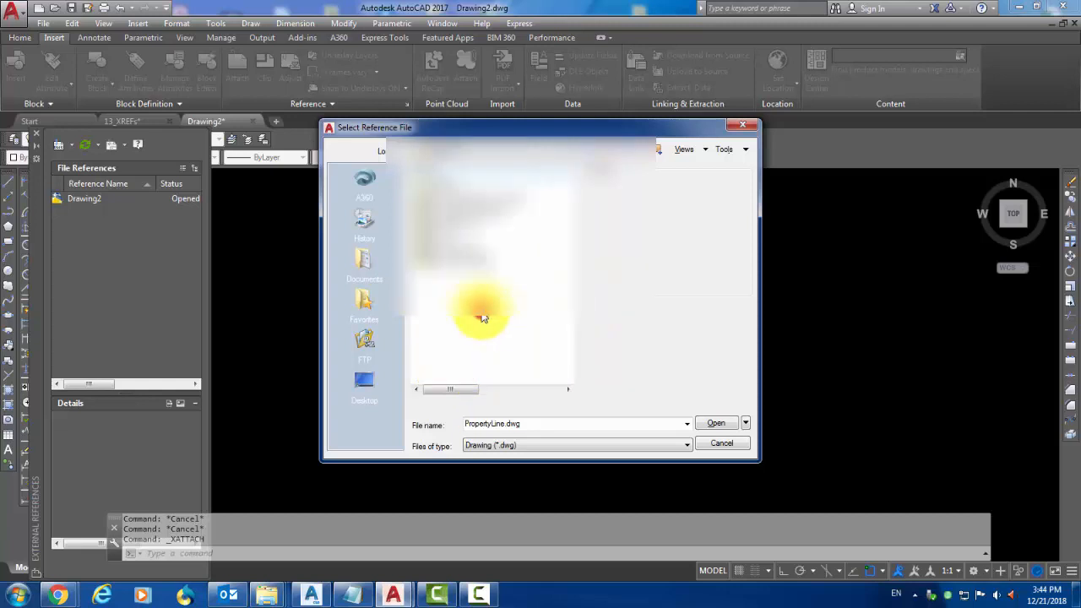
{"action": "left_click", "coordinate": [490, 247]}
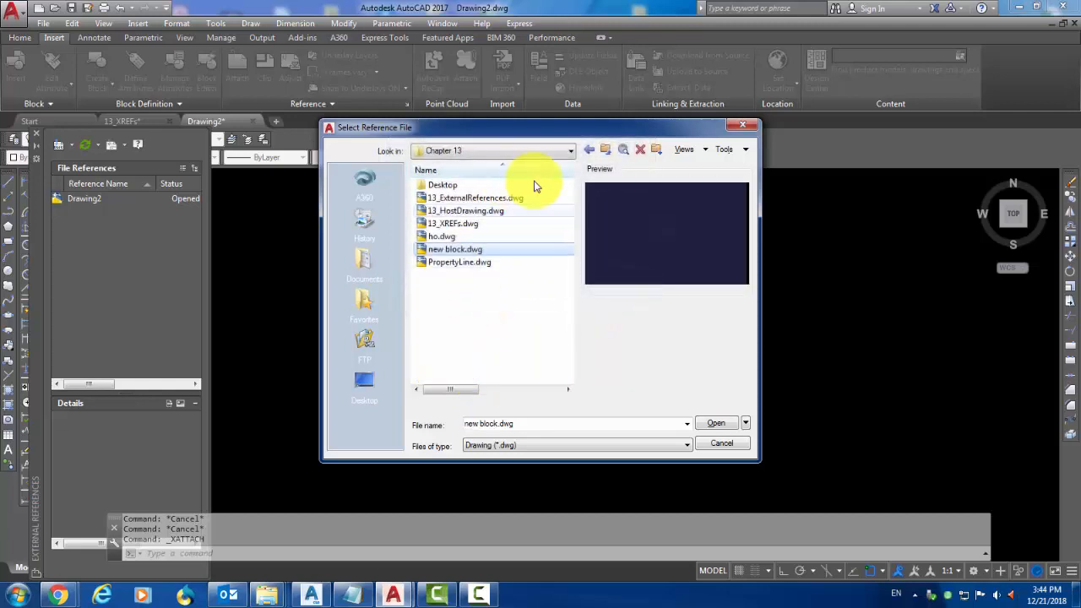
{"action": "left_click", "coordinate": [717, 420]}
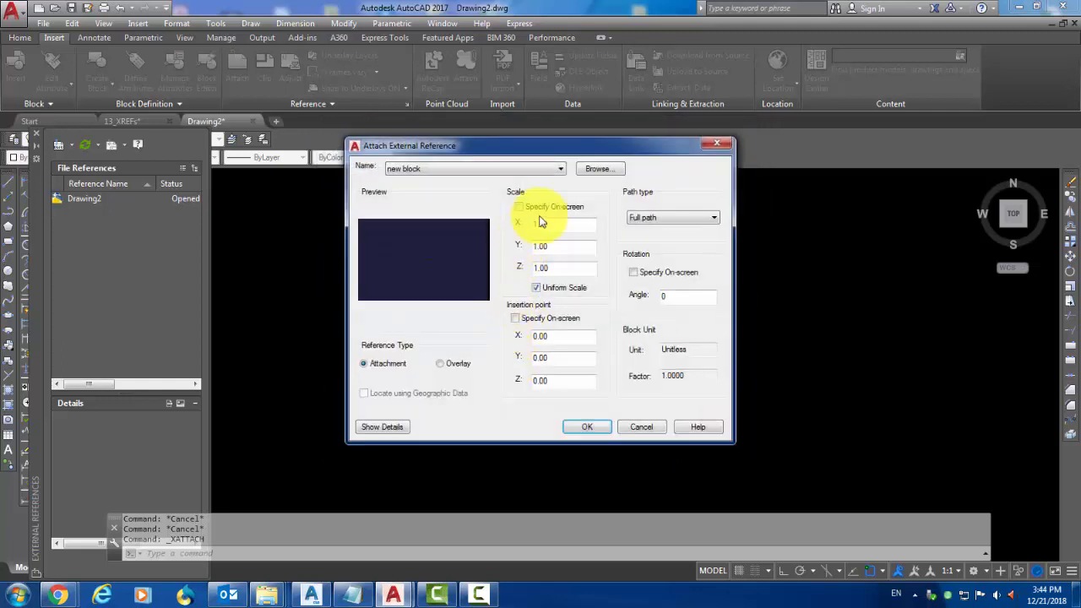
Try to set the path type of the new block reference to Relative path, and cancel the attachment
{"action": "left_click", "coordinate": [652, 218]}
{"action": "left_click", "coordinate": [654, 216]}
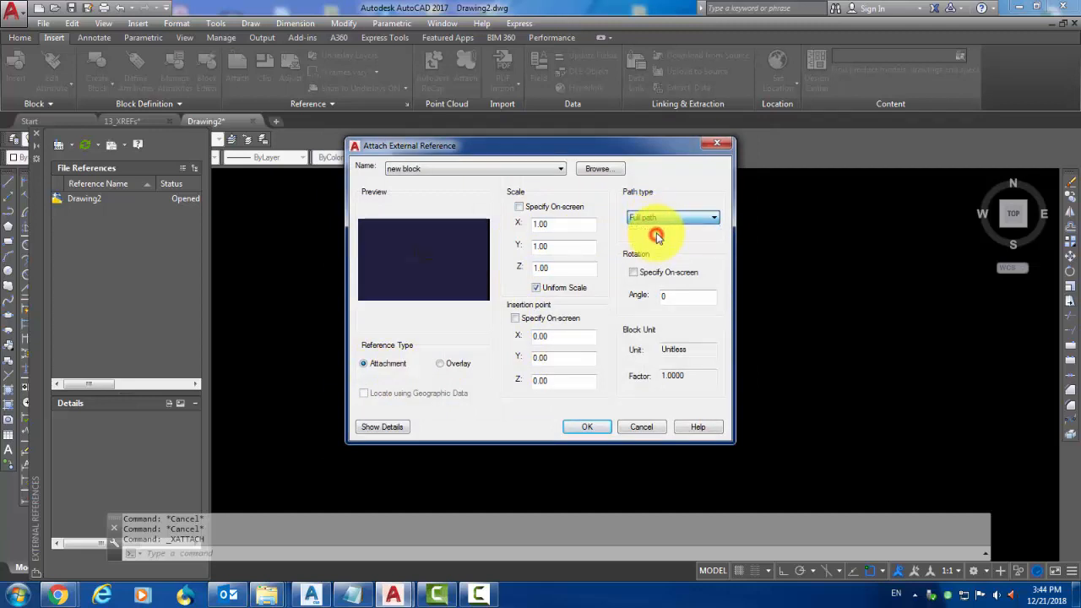
{"action": "left_click", "coordinate": [671, 219]}
{"action": "left_click", "coordinate": [667, 230]}
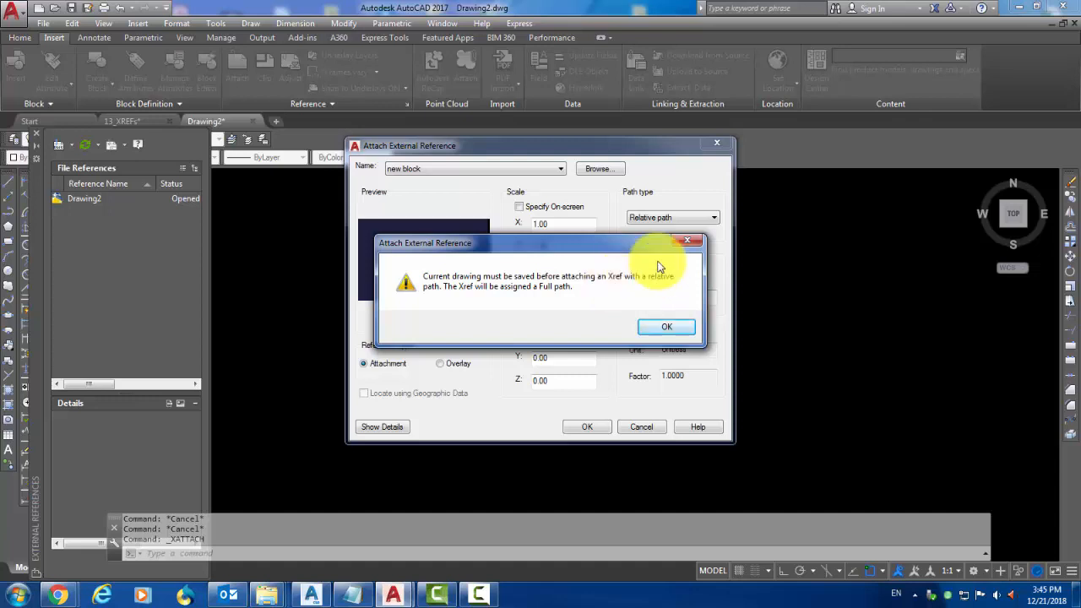
{"action": "left_click", "coordinate": [694, 242]}
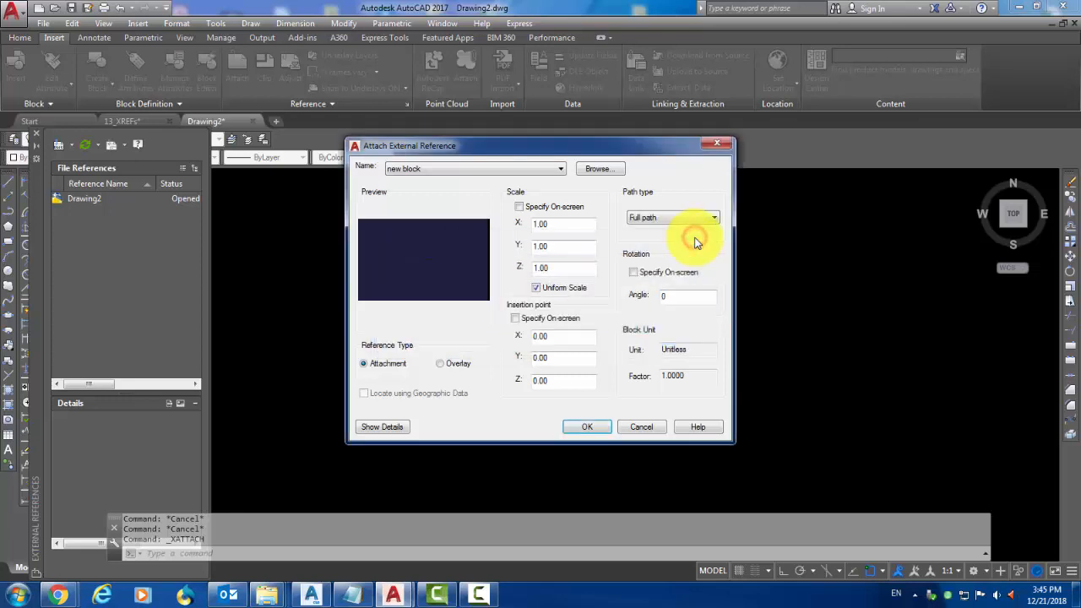
{"action": "left_click", "coordinate": [722, 145]}
Minimize AutoCAD 2017 and switch to the blank Drawing3 in Civil 3D 2019
{"action": "left_click", "coordinate": [1018, 7]}
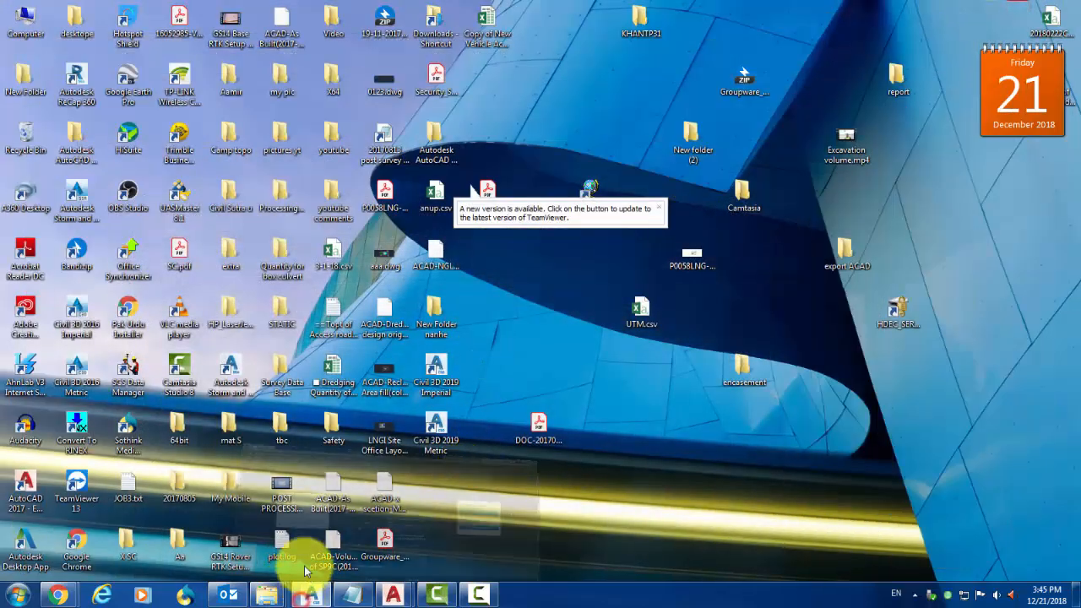
{"action": "left_click", "coordinate": [309, 593]}
{"action": "left_click", "coordinate": [285, 280]}
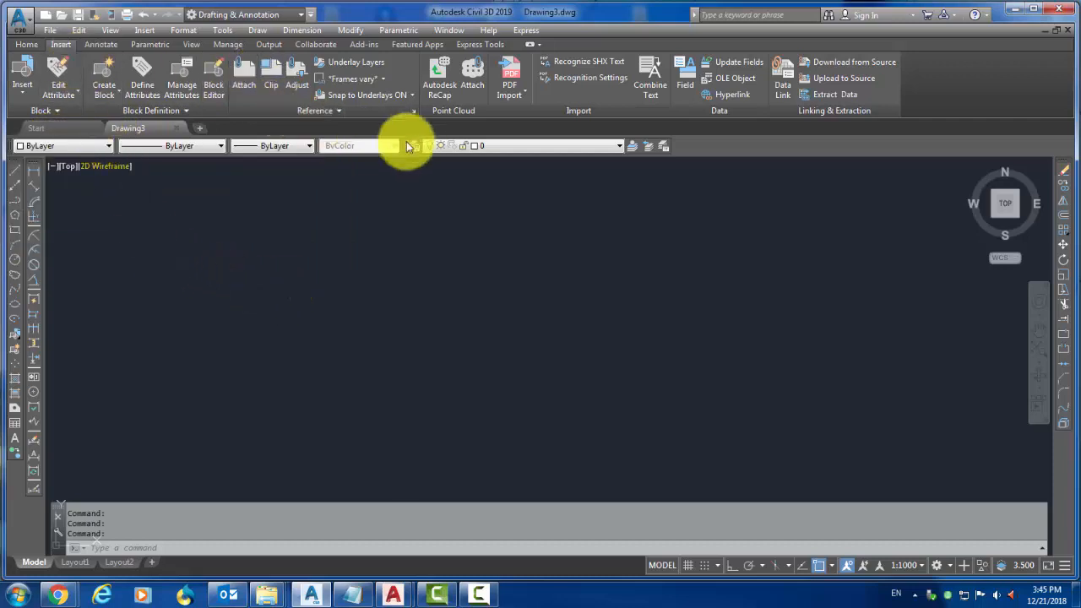
Attach new block.dwg from the Chapter 13 folder to Drawing3 as an Attachment with a relative path, and show the whole reference
{"action": "left_click", "coordinate": [413, 110]}
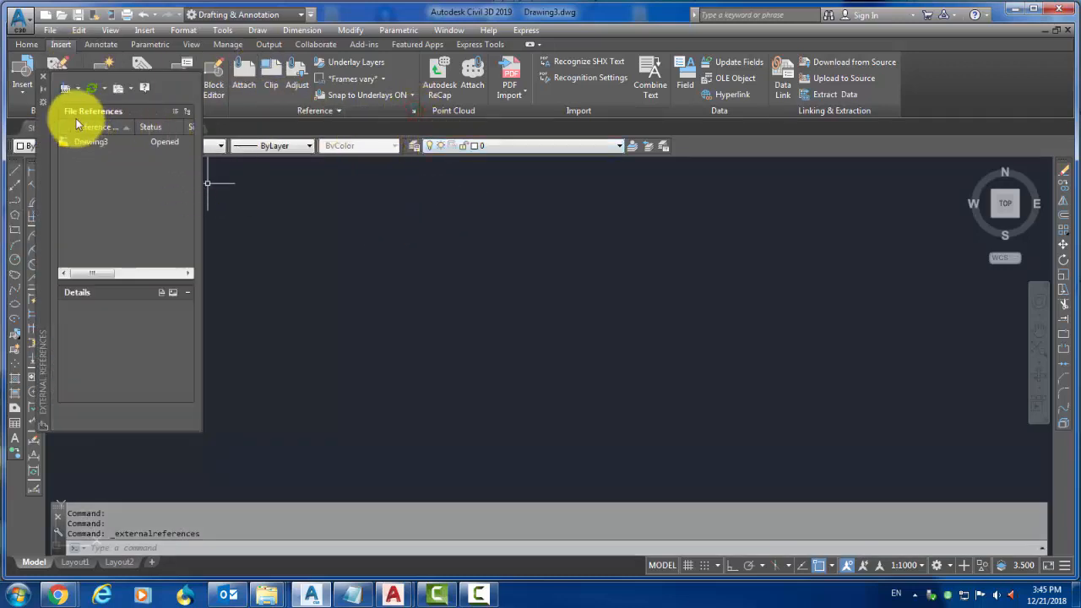
{"action": "left_click", "coordinate": [71, 87]}
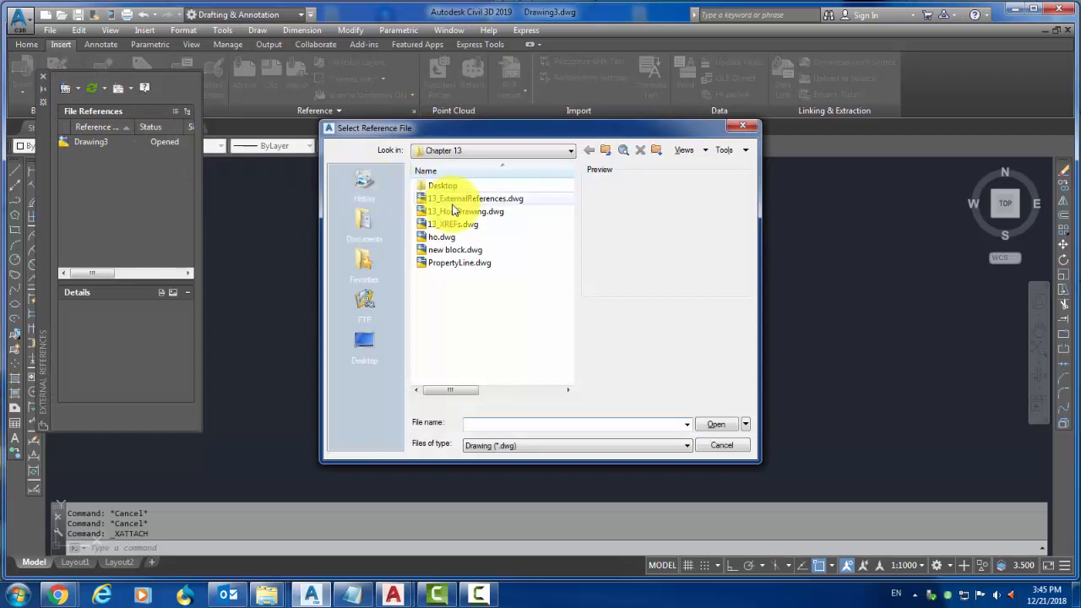
{"action": "left_click", "coordinate": [454, 250]}
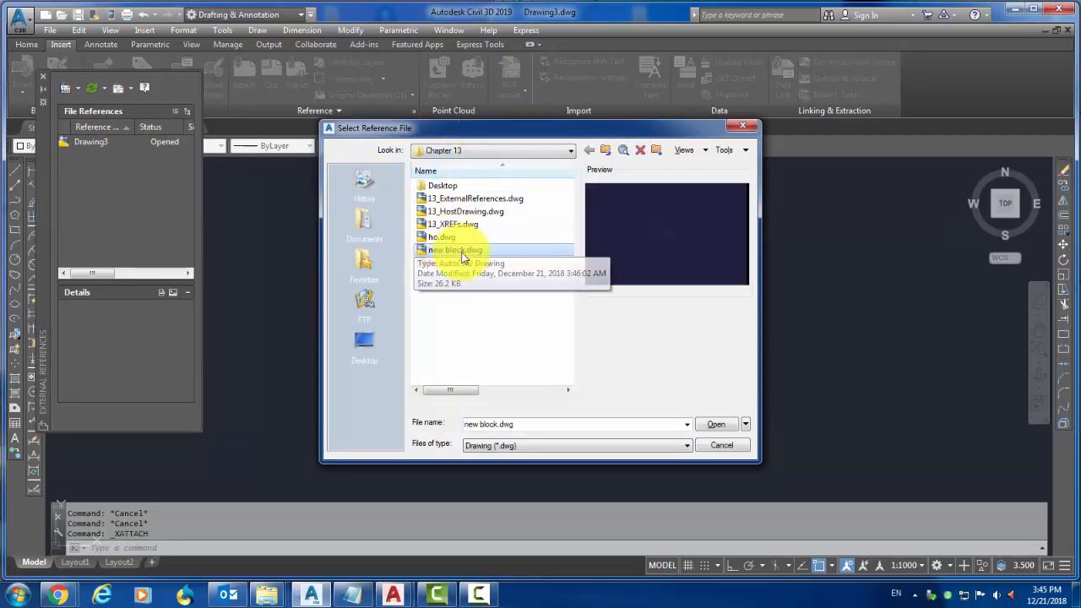
{"action": "left_click", "coordinate": [713, 424]}
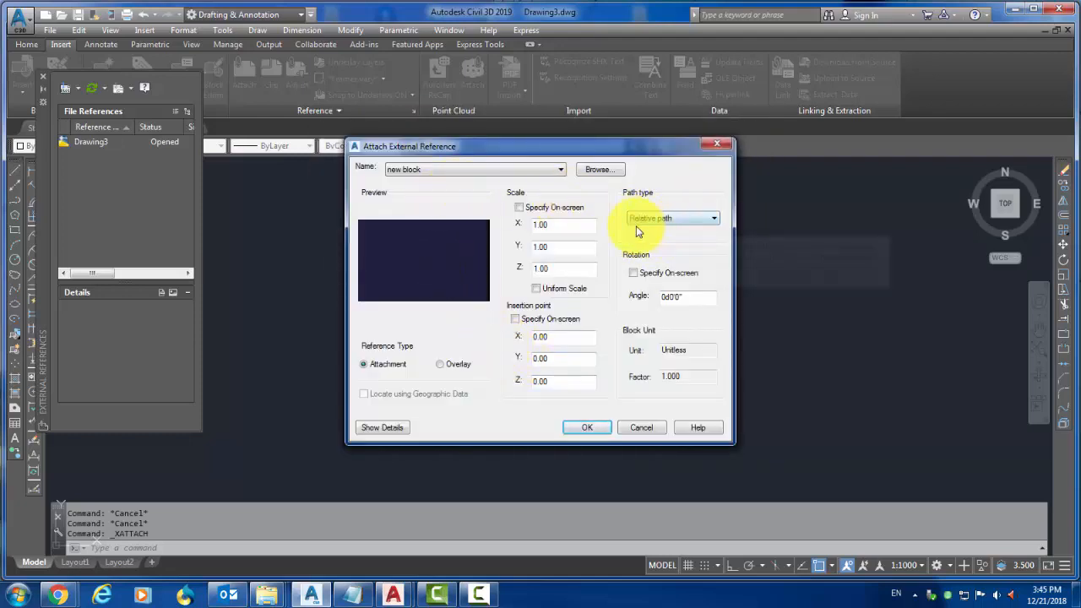
{"action": "left_click", "coordinate": [685, 221]}
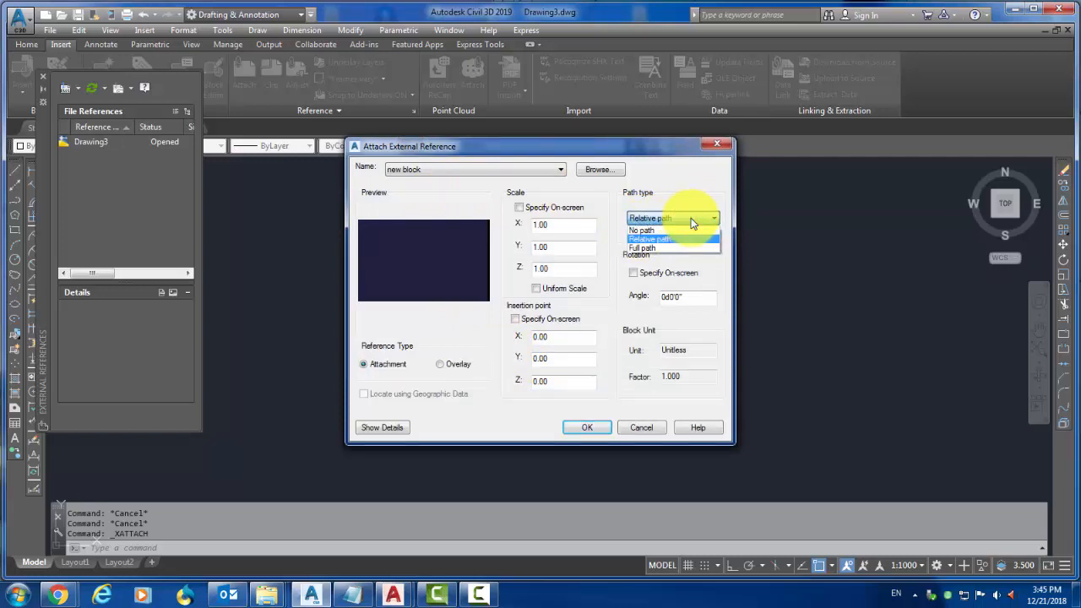
{"action": "left_click", "coordinate": [693, 222]}
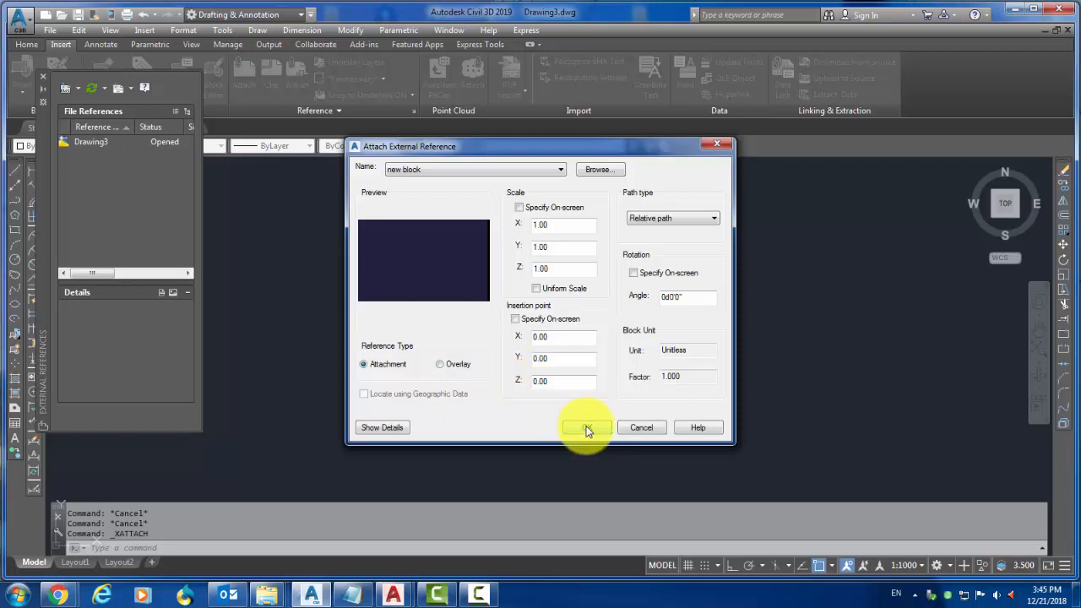
{"action": "left_click", "coordinate": [586, 427]}
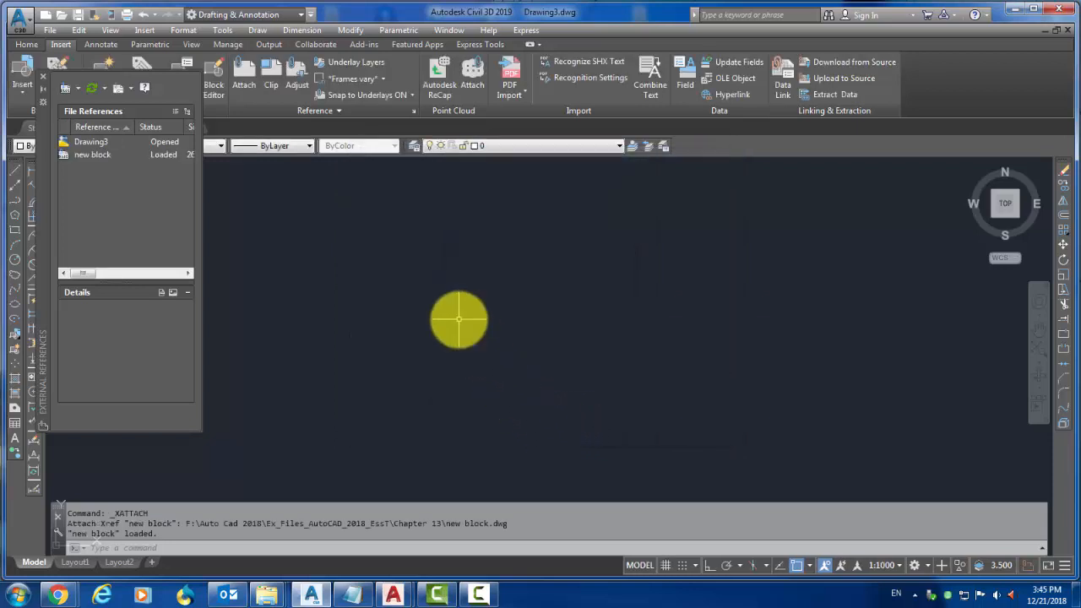
{"action": "middle_click", "coordinate": [459, 319]}
{"action": "middle_click", "coordinate": [458, 319]}
{"action": "scroll", "coordinate": [422, 326], "scroll_direction": "down", "scroll_amount": 5}
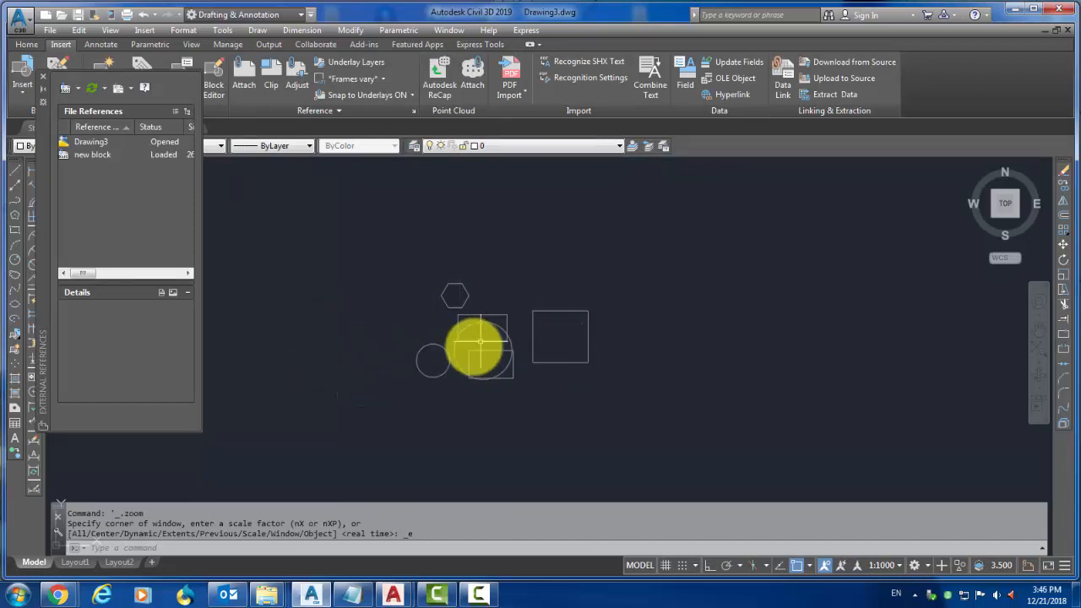
{"action": "scroll", "coordinate": [479, 346], "scroll_direction": "up", "scroll_amount": 4}
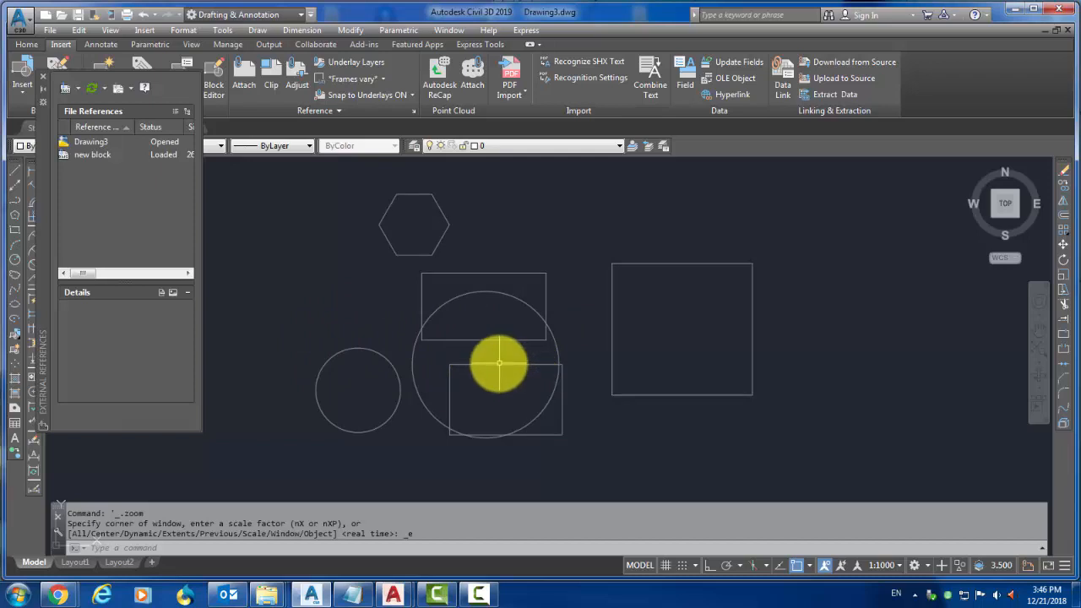
{"action": "mouse_move", "coordinate": [499, 363]}
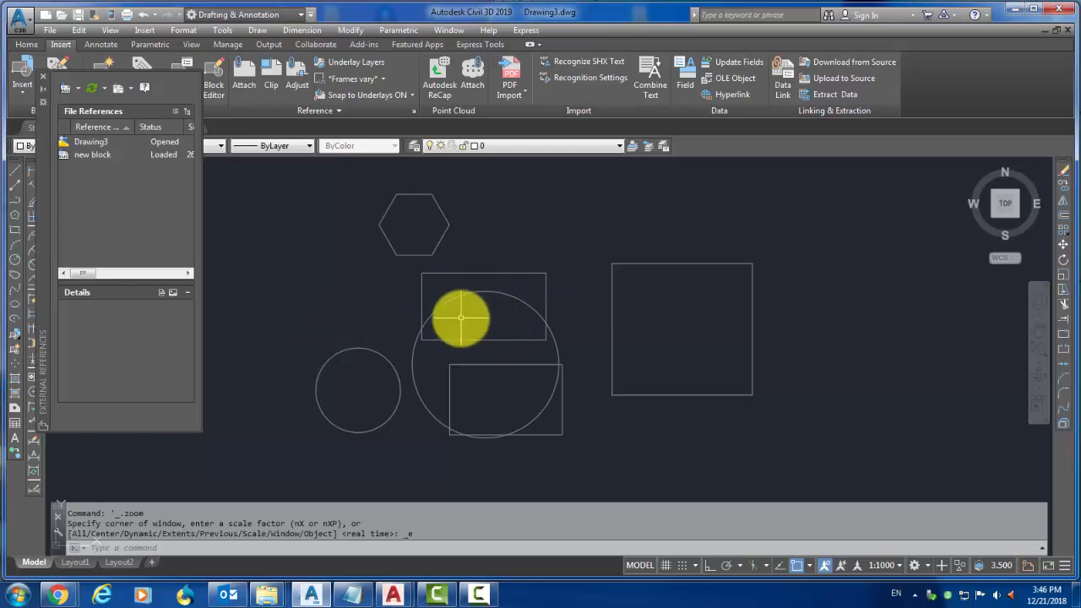
{"action": "left_click", "coordinate": [482, 601]}
{"action": "left_click", "coordinate": [479, 598]}
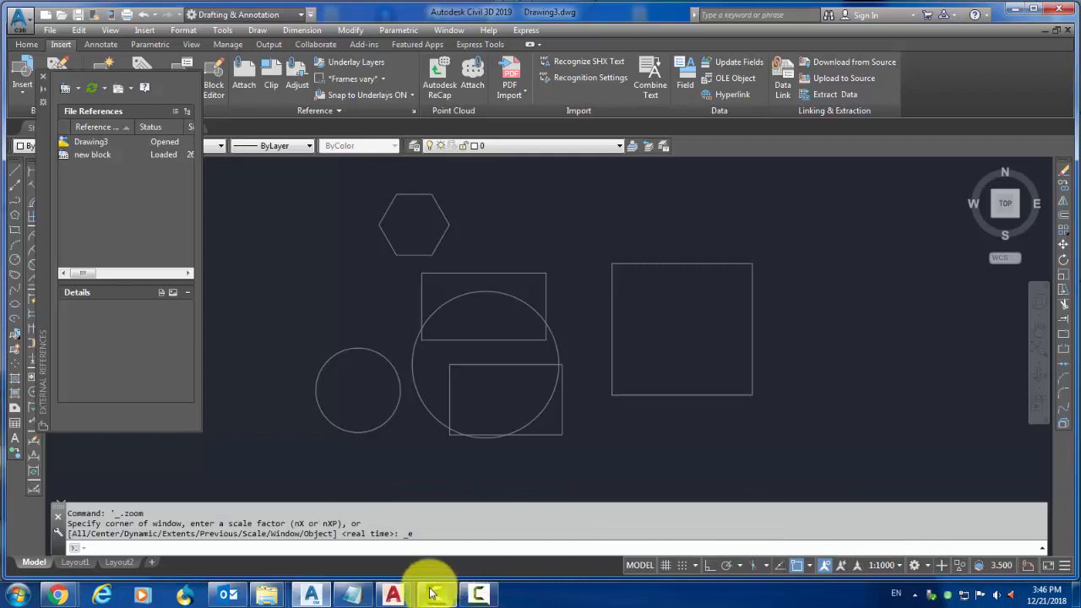